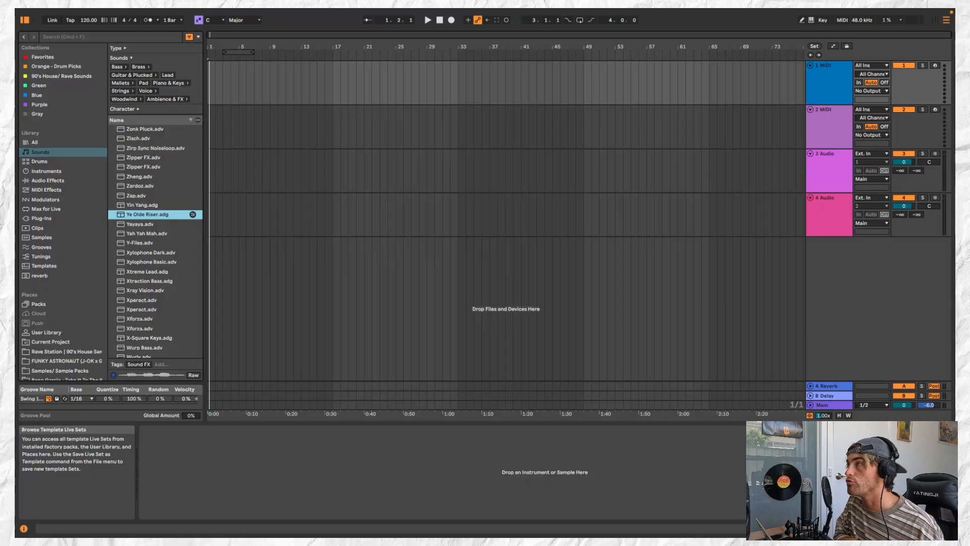
- Compare the Session View and the Arrangement View, ending in the Arrangement View
left_click(936, 21)
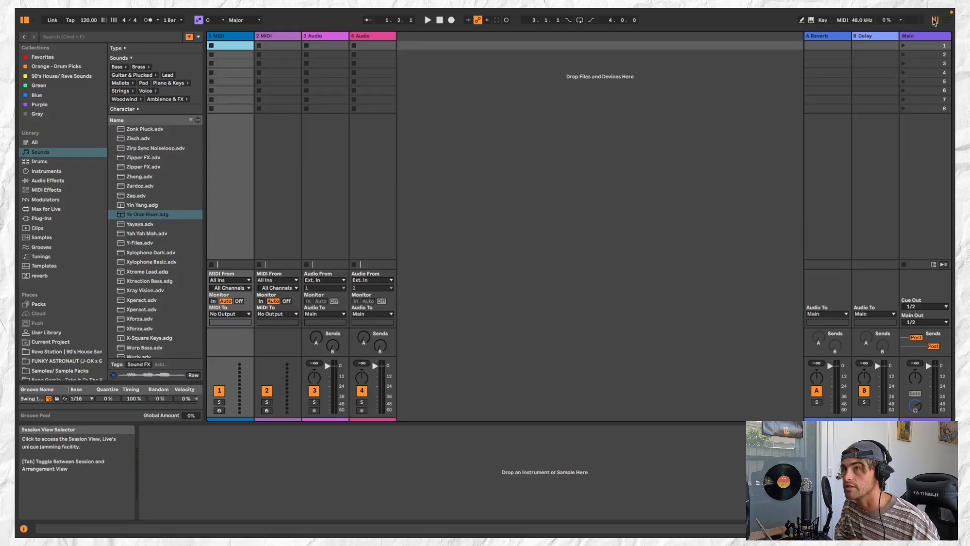
left_click(947, 21)
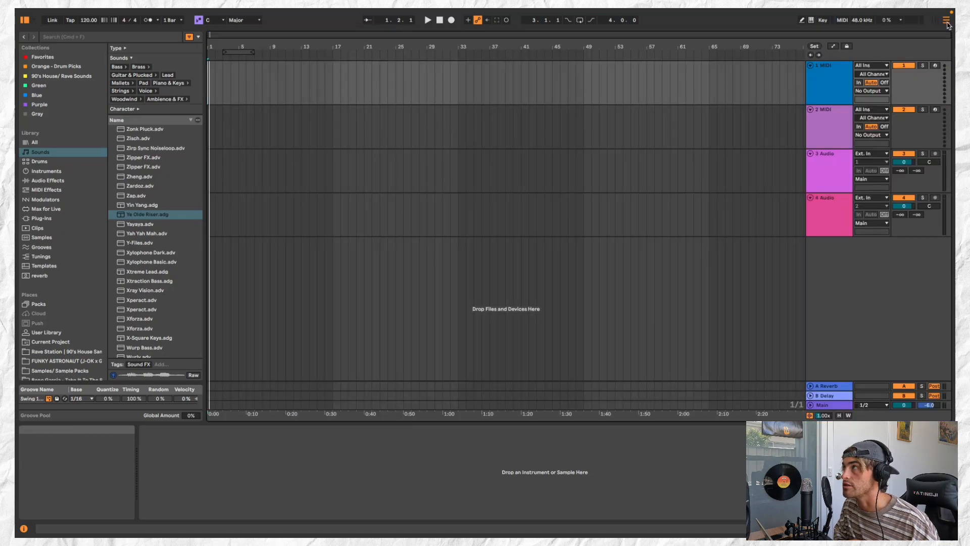
left_click(939, 22)
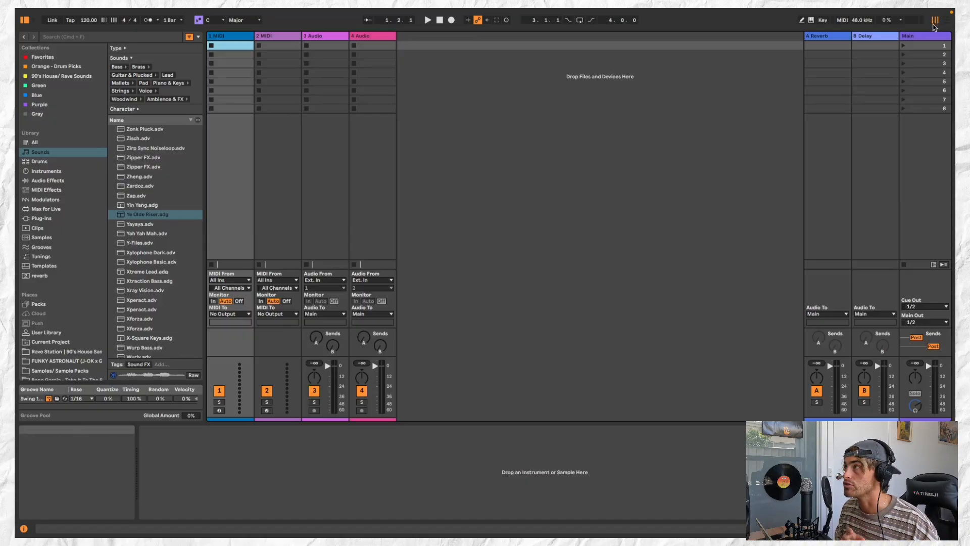
left_click(946, 21)
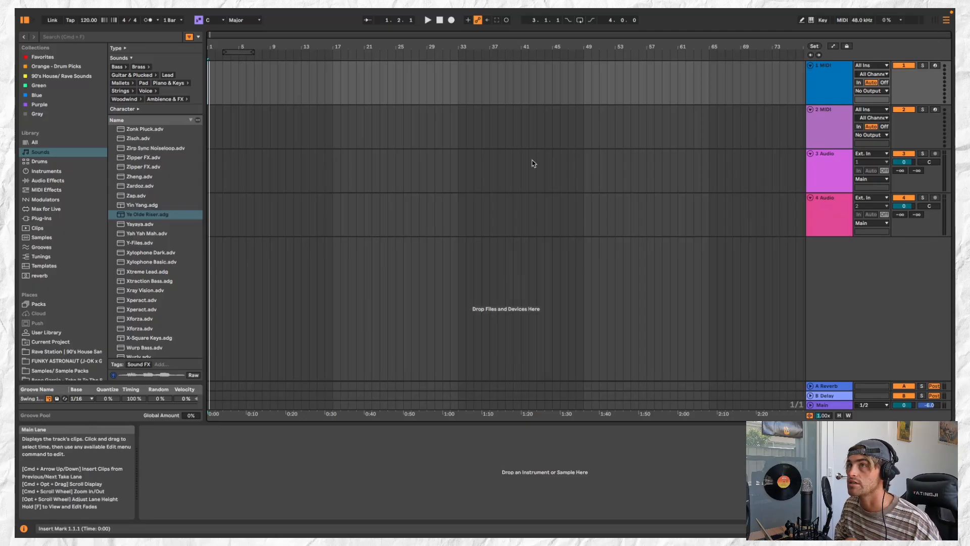
- Place the insert marker at bar 2 on the first MIDI track in the arrangement
left_click(214, 71)
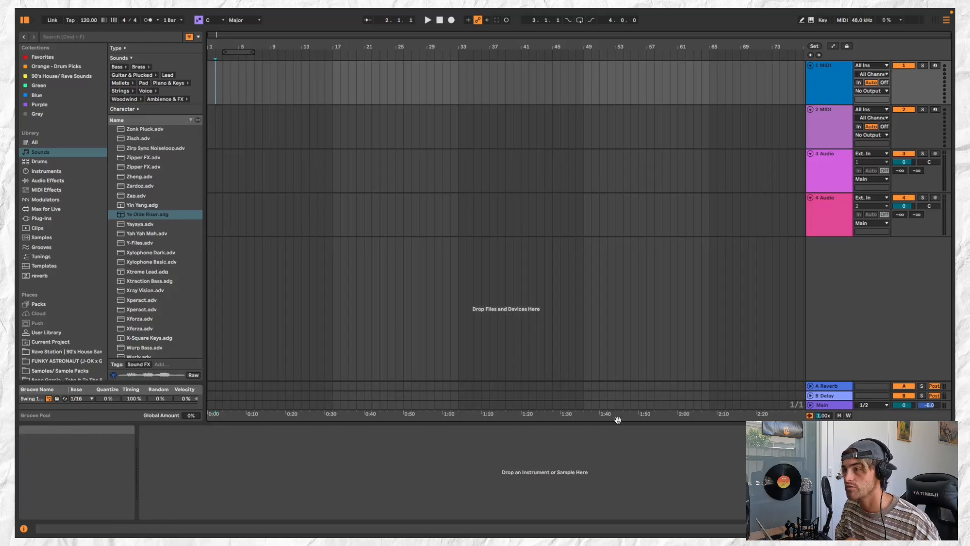
scroll(639, 258, "right", 3)
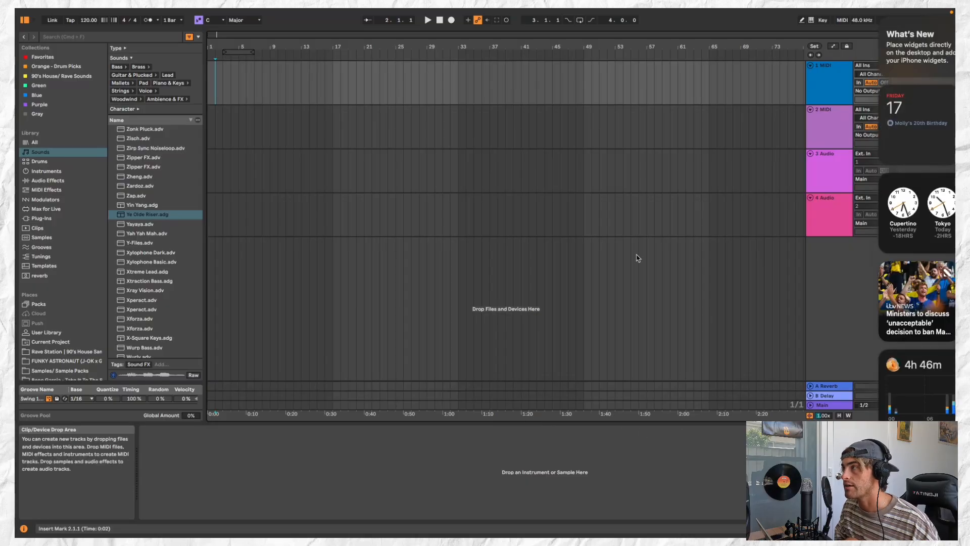
scroll(697, 123, "left", 3)
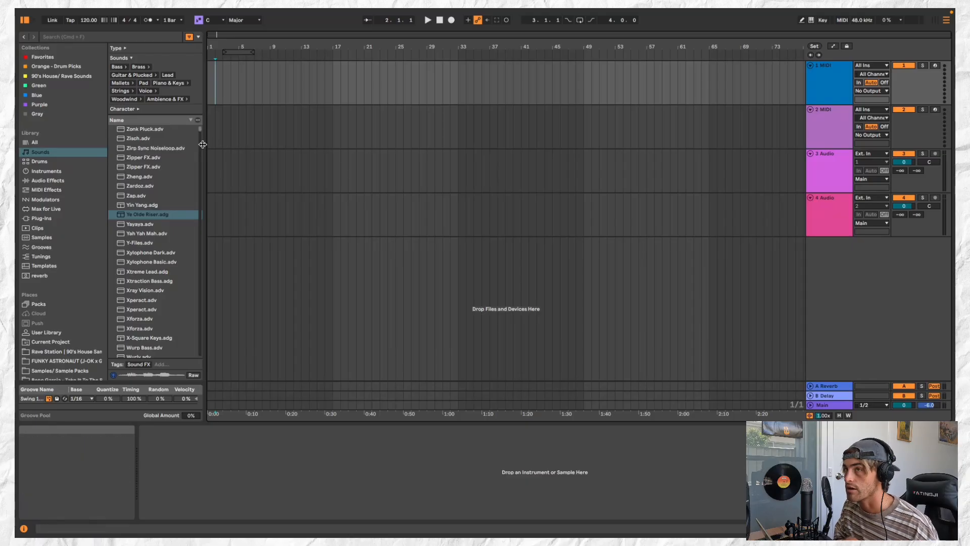
- Resize the browser so its content list is wider, and view the library's All and Sounds categories
left_click_drag(202, 145, 183, 145)
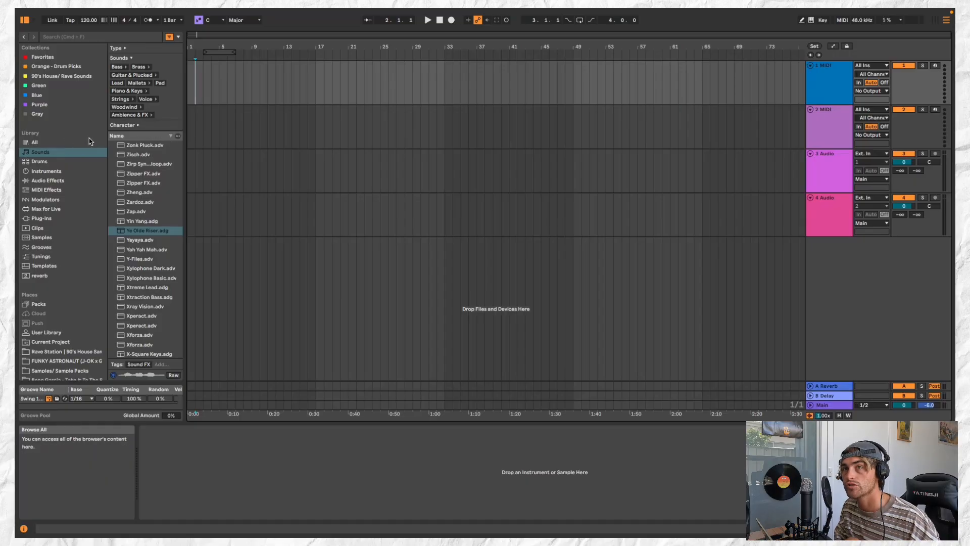
left_click(73, 144)
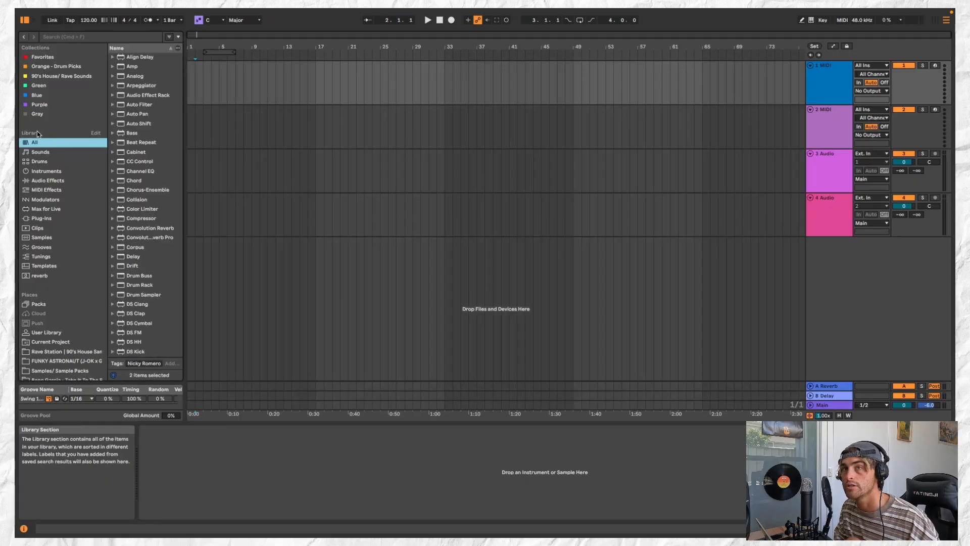
left_click(59, 152)
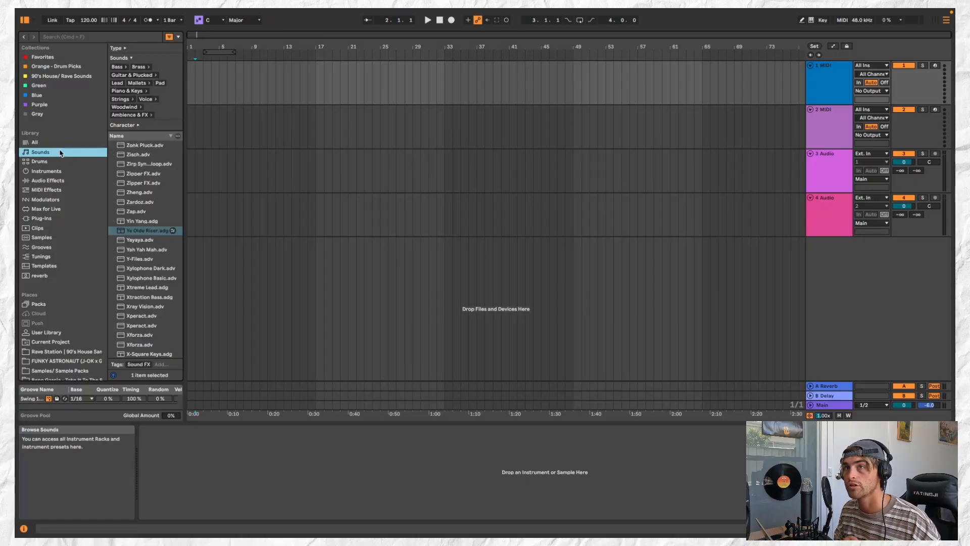
left_click_drag(185, 146, 241, 146)
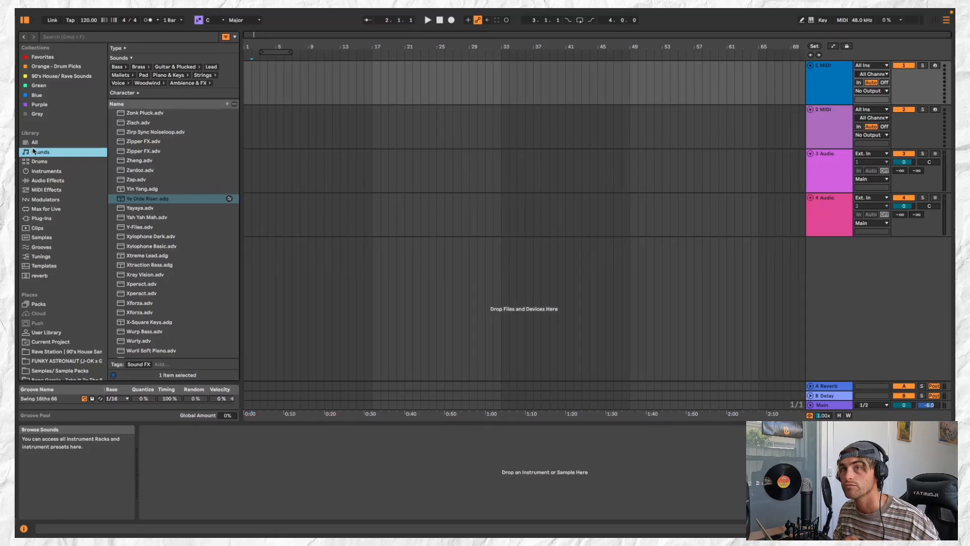
- Look at the Drums and Instruments library categories and return to Sounds
left_click(44, 161)
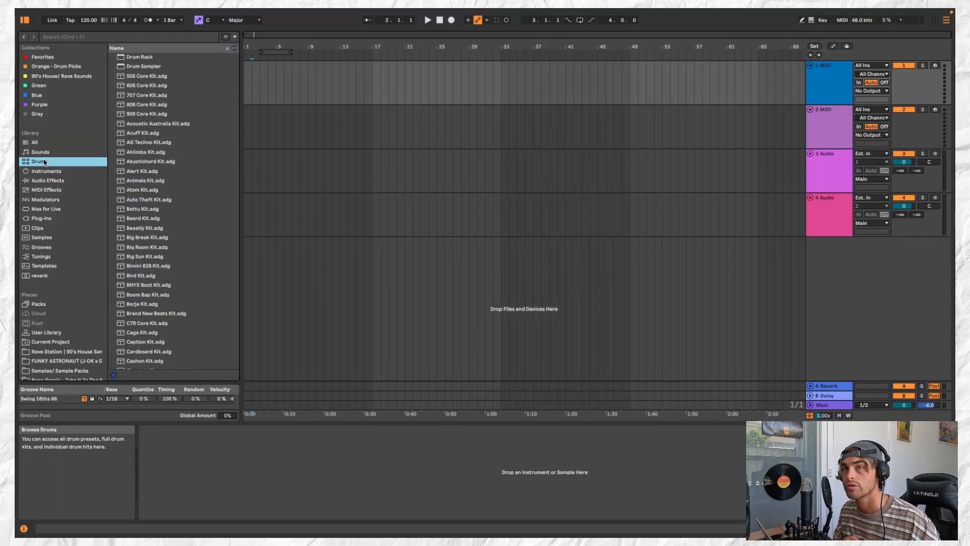
left_click(48, 171)
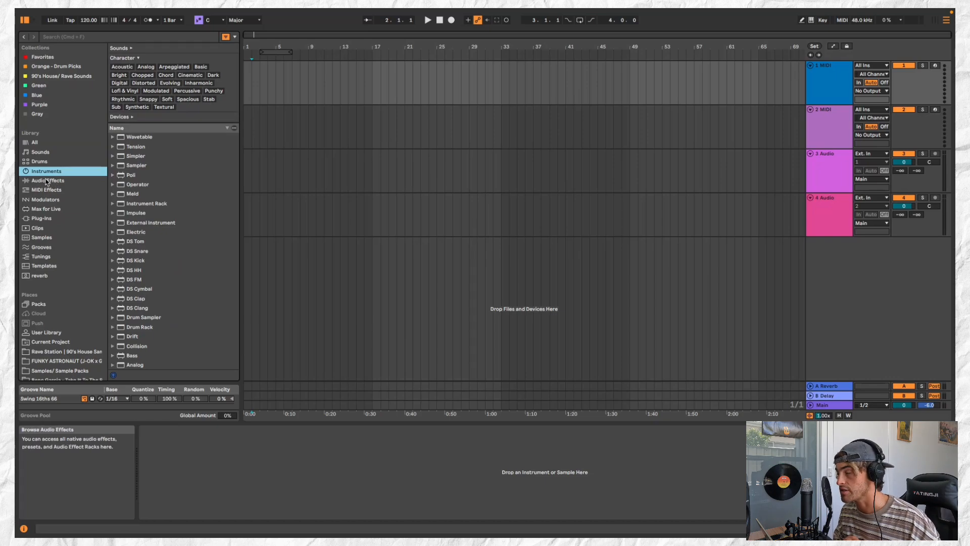
left_click(44, 151)
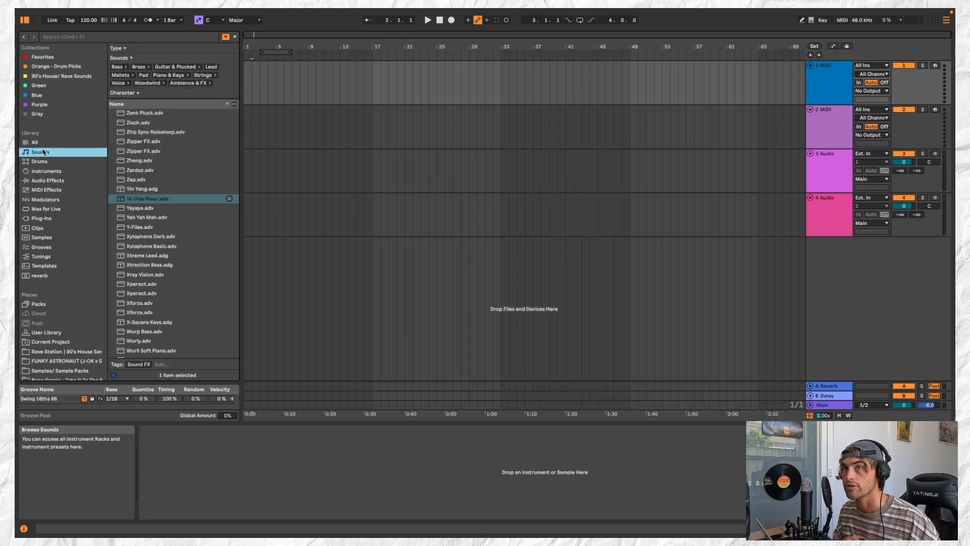
- Preview several presets in the Sounds category, including Zipper FX, Xtreme Lead, Xperact and X-Square Keys, and look further through the list
left_click(166, 152)
left_click(172, 257)
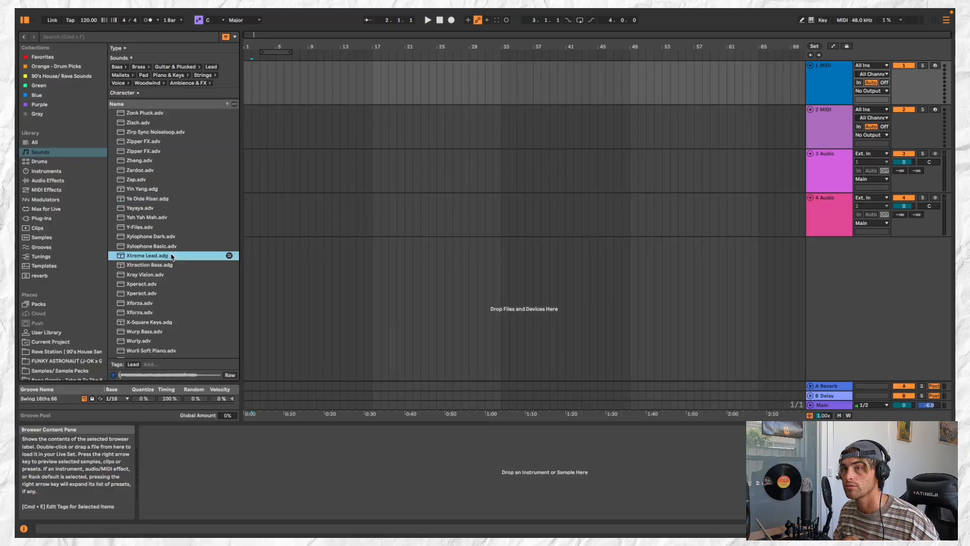
left_click(170, 284)
left_click(169, 324)
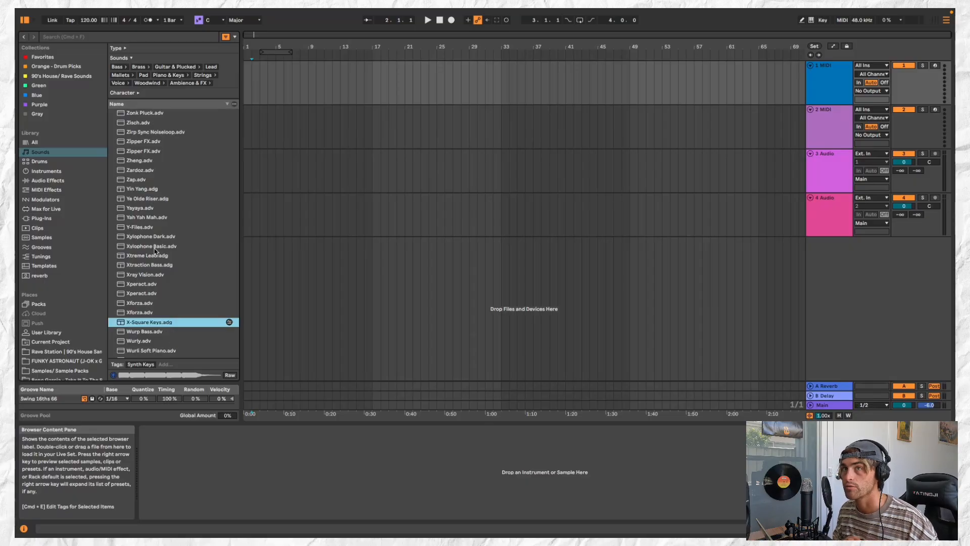
scroll(155, 252, "down", 2)
scroll(154, 251, "down", 5)
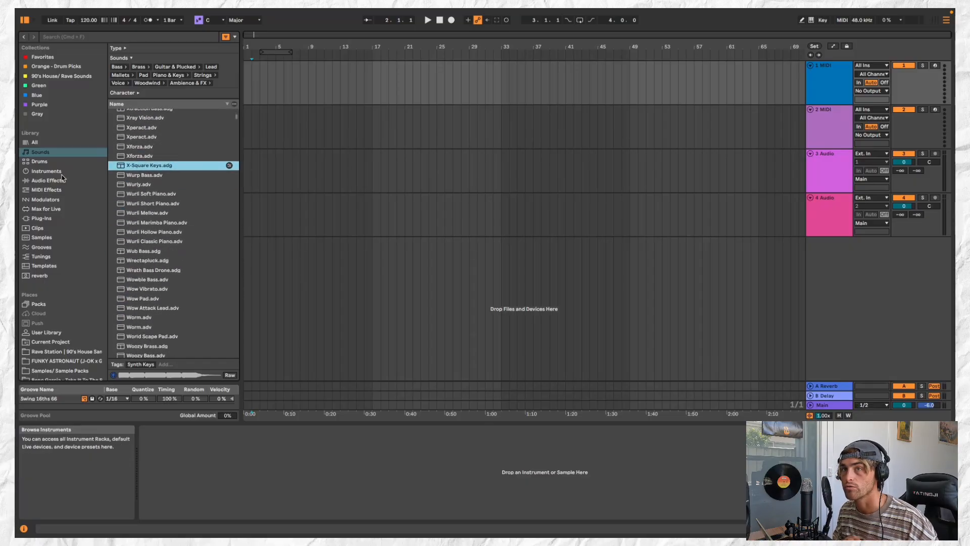
- Look through the drum kits in the Drums category and open the Instruments category
left_click(44, 161)
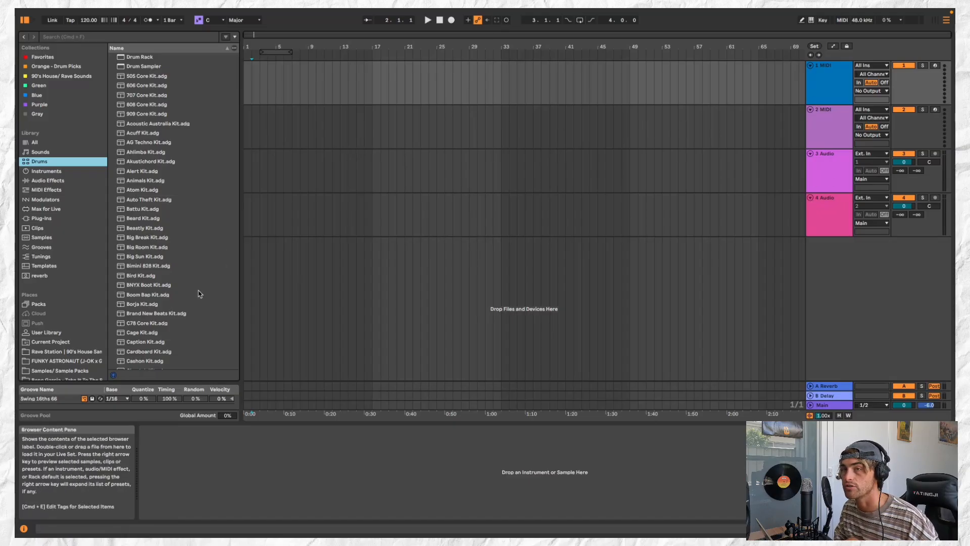
scroll(199, 293, "down", 3)
left_click(64, 172)
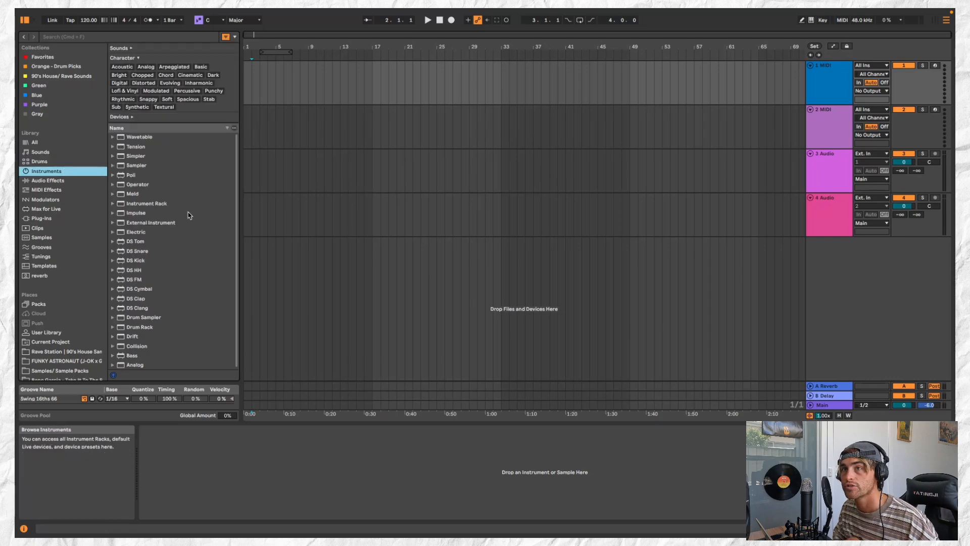
- Inspect the Sounds, Character and Devices filter groups of the Instruments category, leaving all three collapsed
left_click(138, 58)
left_click(131, 48)
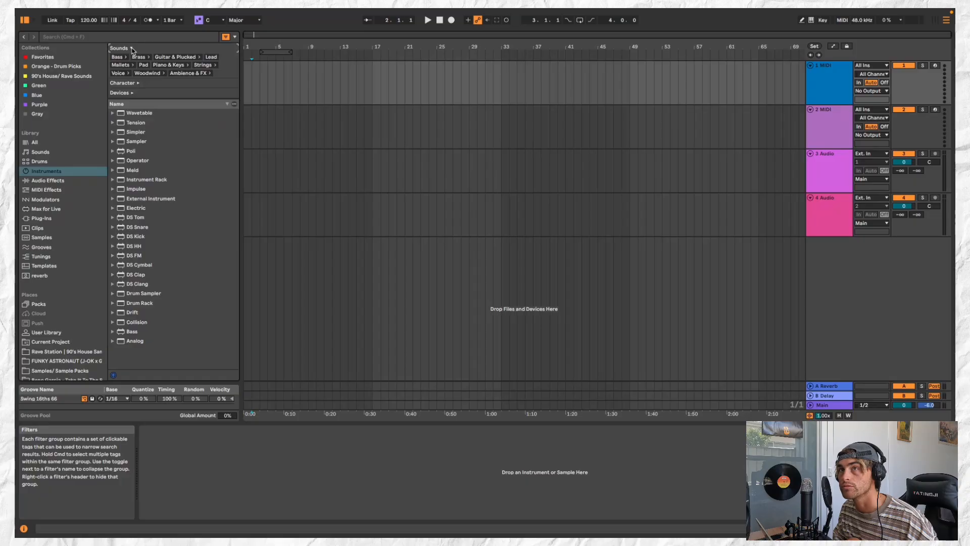
left_click(132, 49)
left_click(138, 58)
left_click(137, 58)
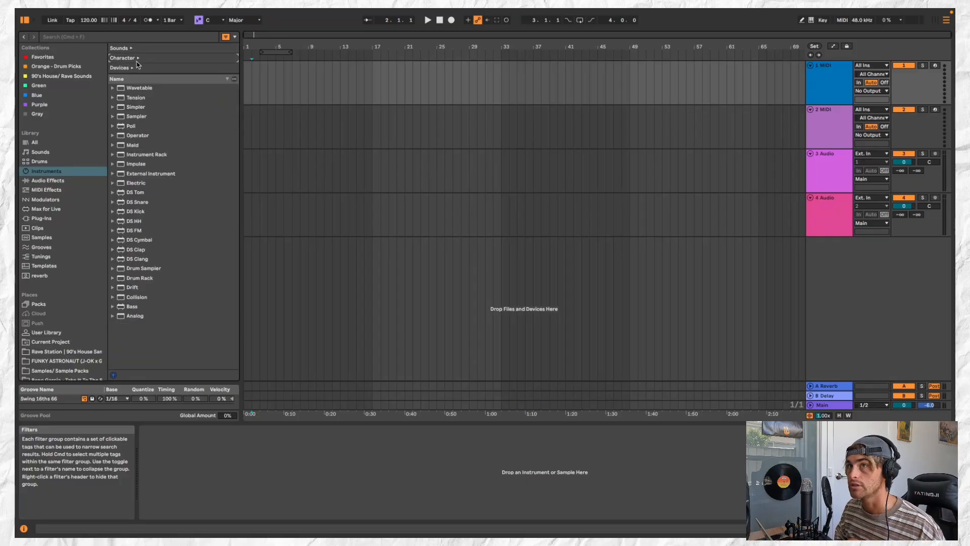
left_click(132, 67)
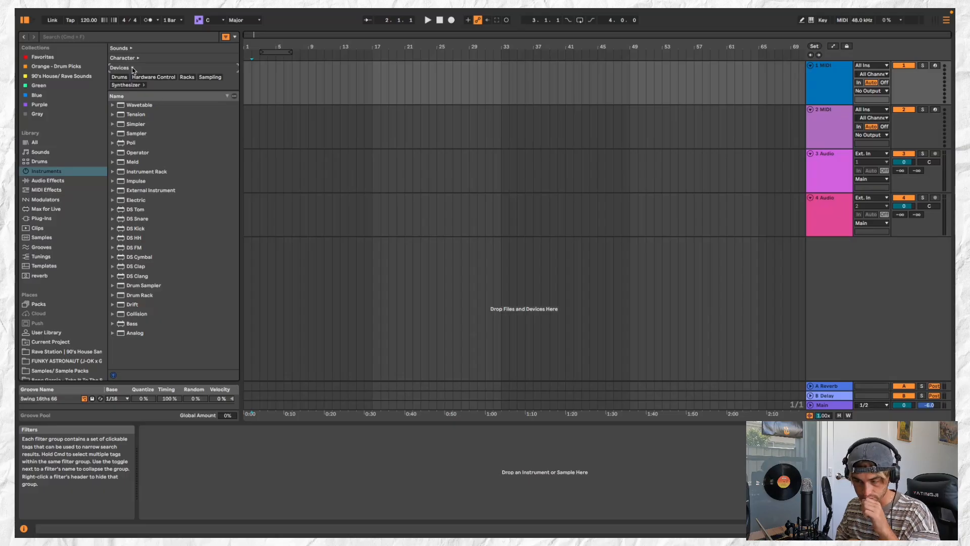
left_click(133, 69)
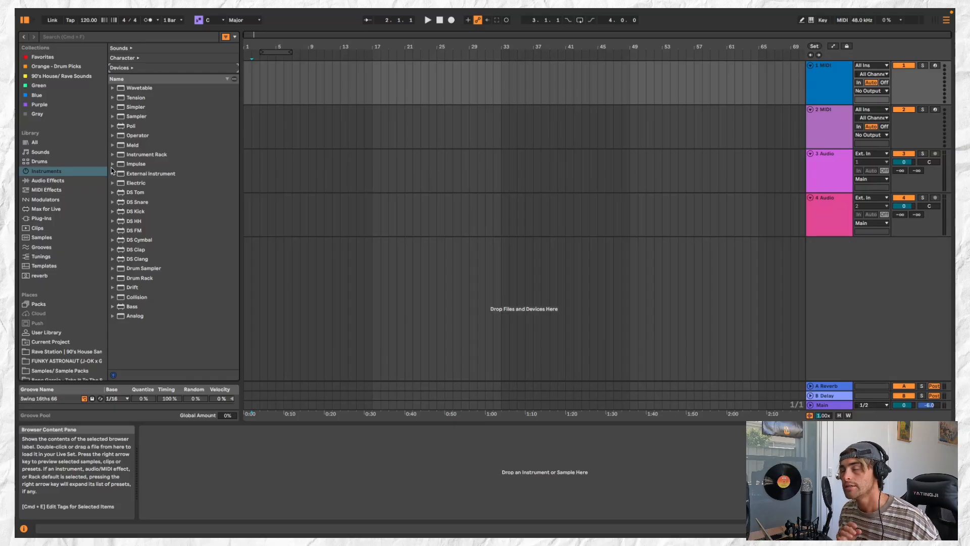
- Look through the Sounds preset list again and reopen the Drums category
left_click(40, 152)
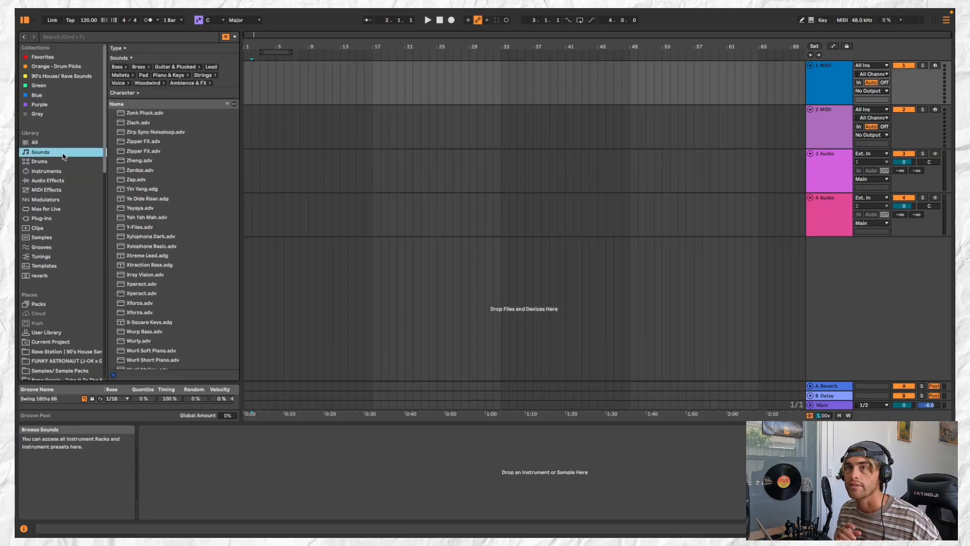
left_click(121, 166)
scroll(167, 228, "up", 5)
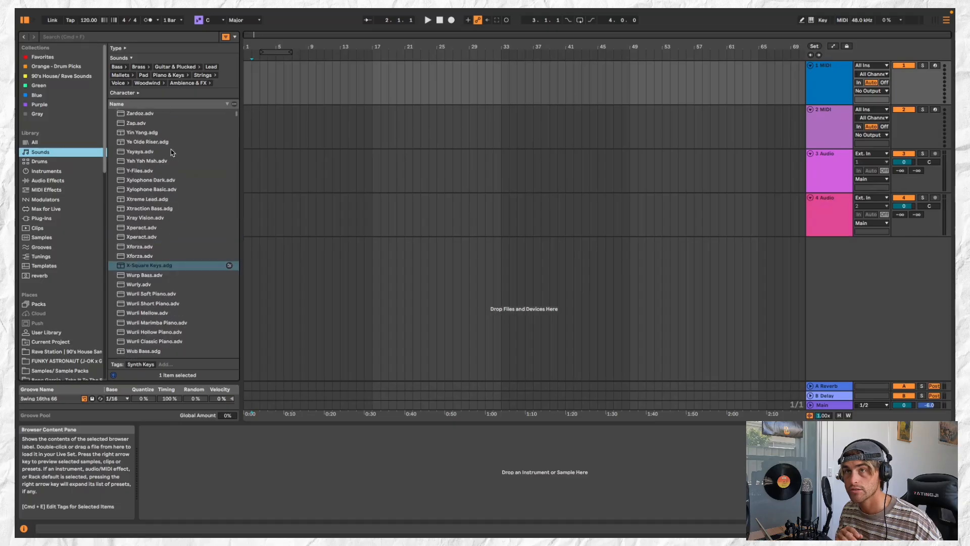
left_click(57, 162)
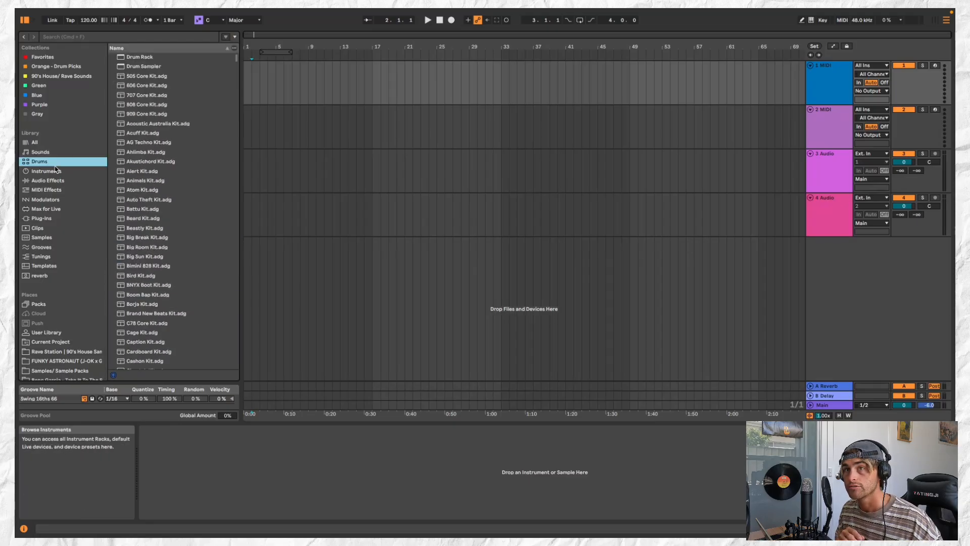
- Return to the Sounds category and filter its presets by Brass, then by Bass instead
left_click(53, 153)
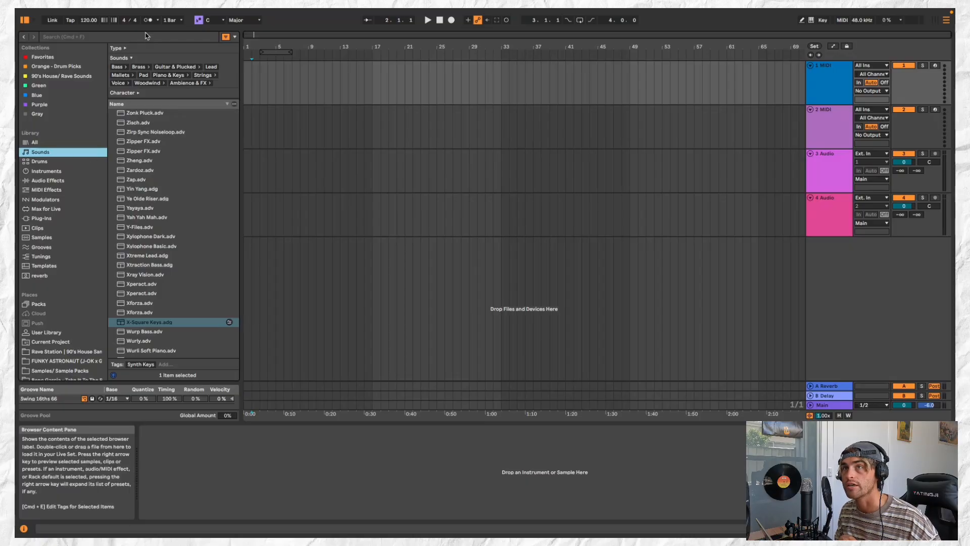
left_click(139, 68)
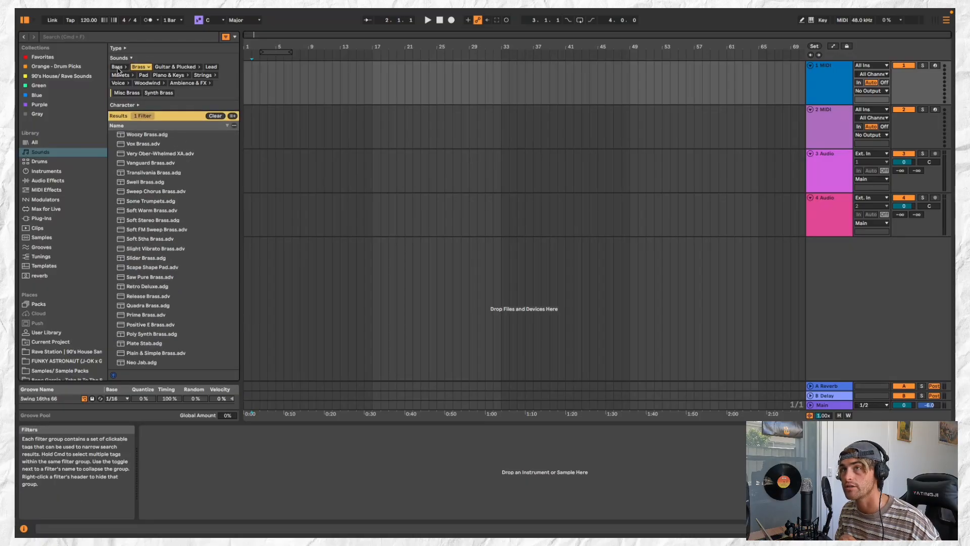
left_click(118, 68)
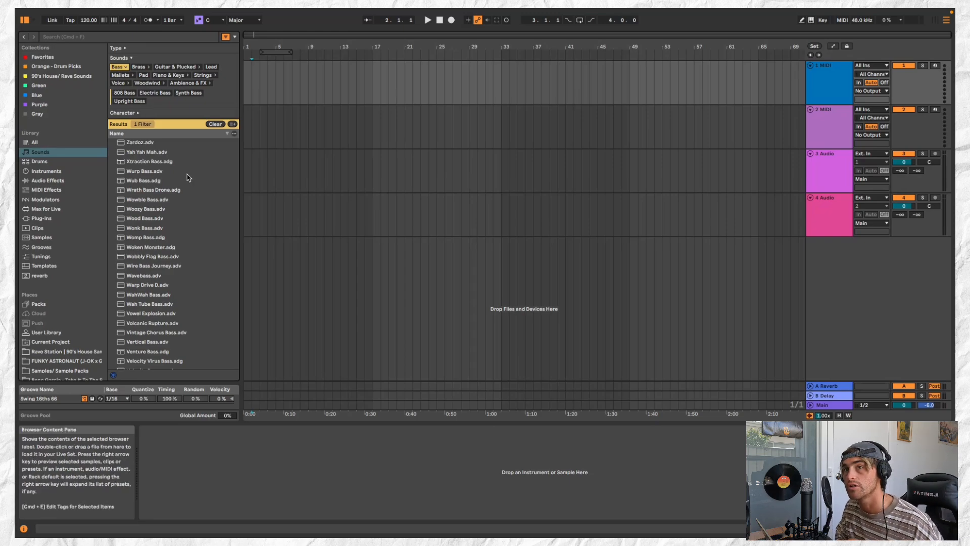
- Preview the bass presets Wonk Bass, Womp Bass, Wobbly Flag Bass, Wavebass and WahWah Bass
left_click(186, 228)
left_click(185, 237)
left_click(185, 257)
left_click(184, 276)
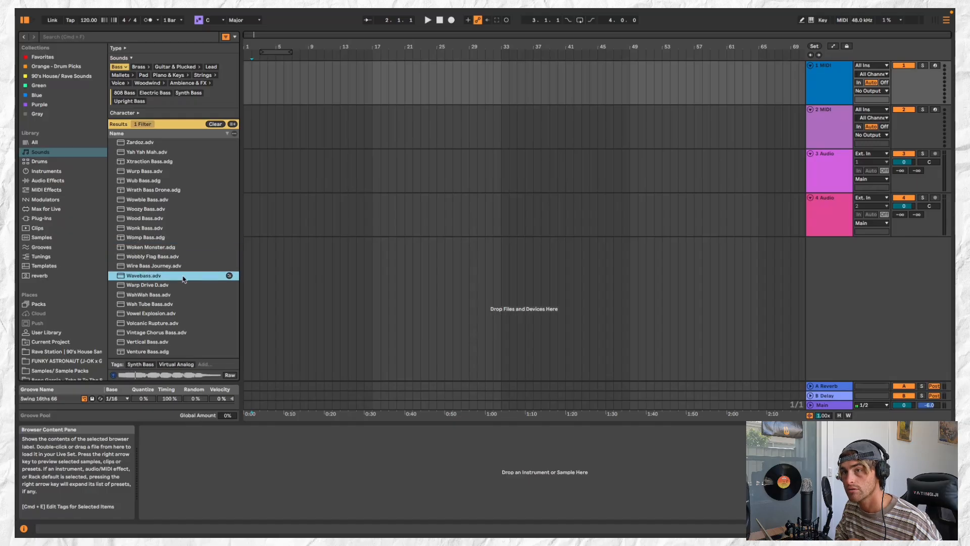
left_click(183, 295)
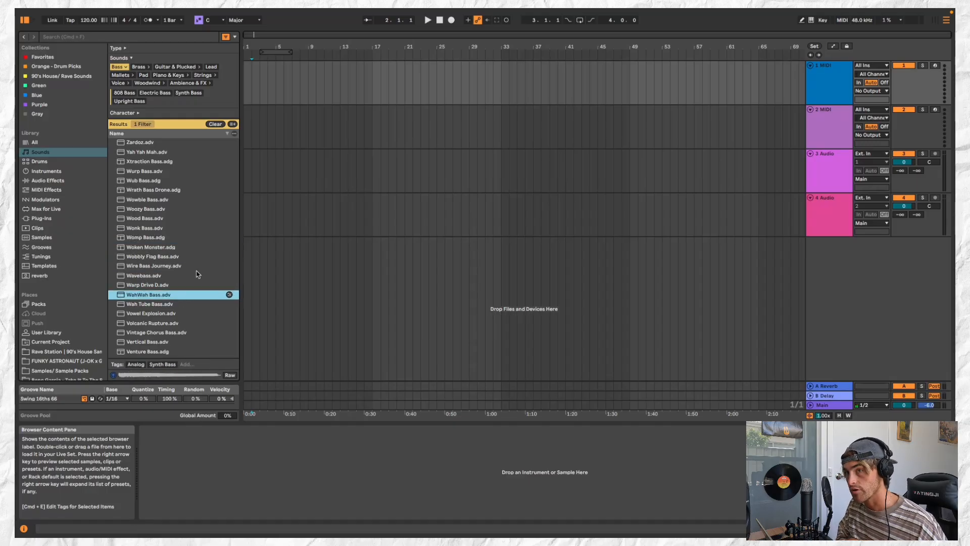
- Add the WahWah Bass preset to the Favorites collection
right_click(176, 297)
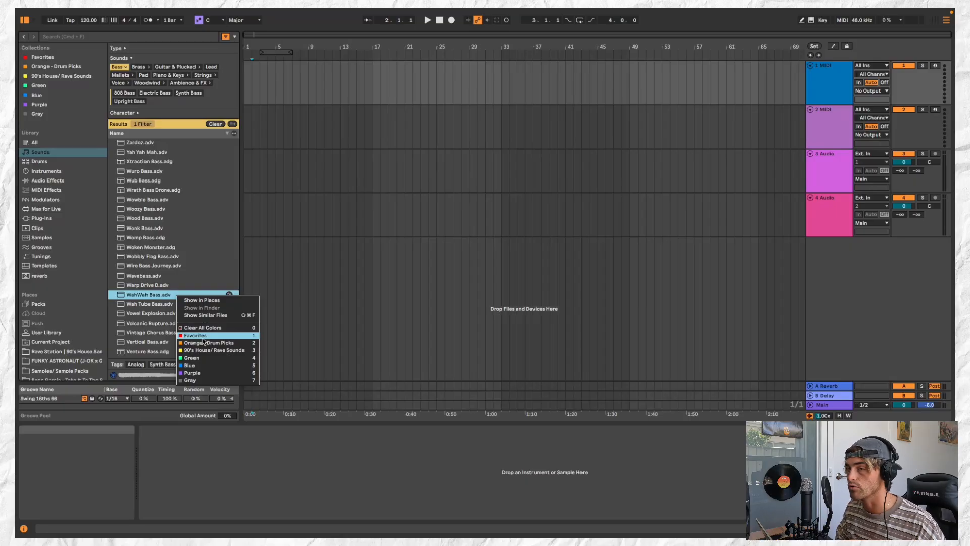
left_click(203, 272)
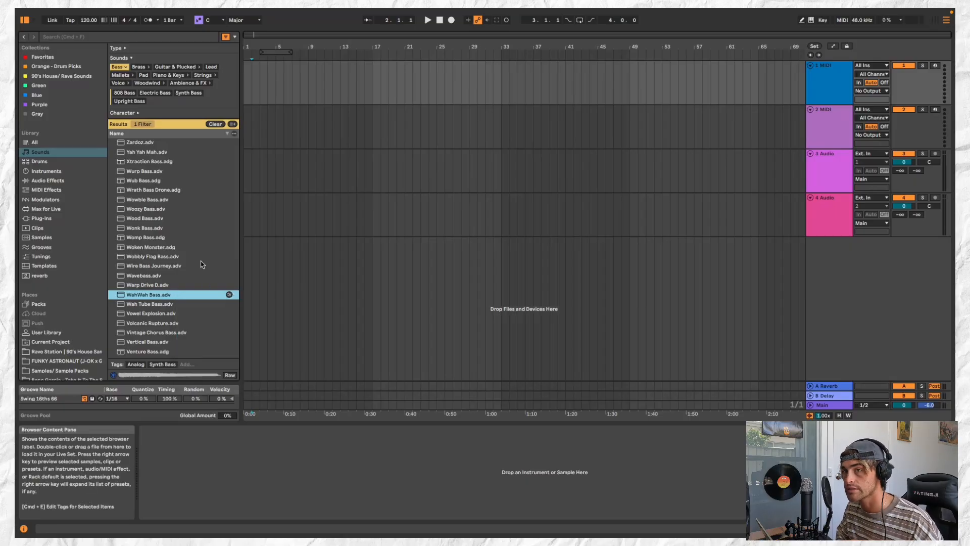
right_click(183, 299)
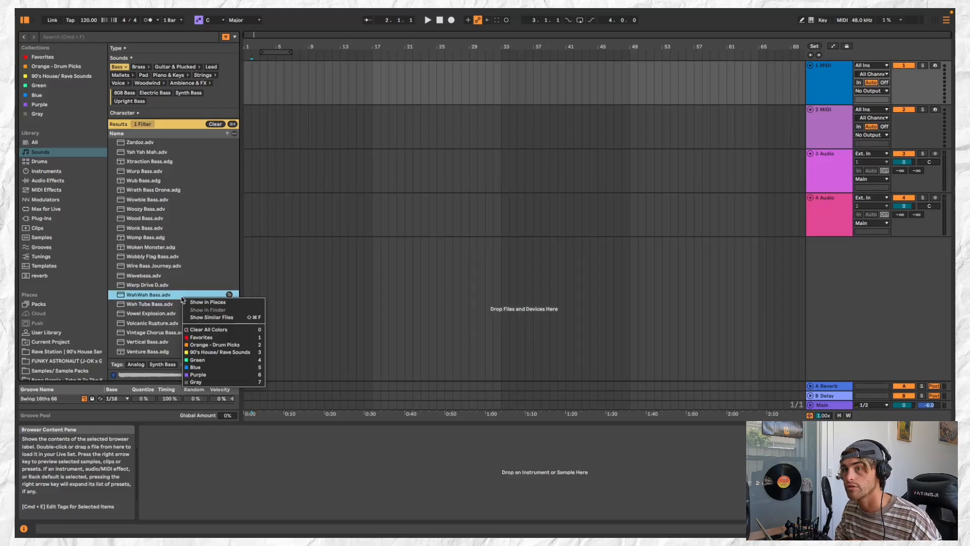
left_click(210, 337)
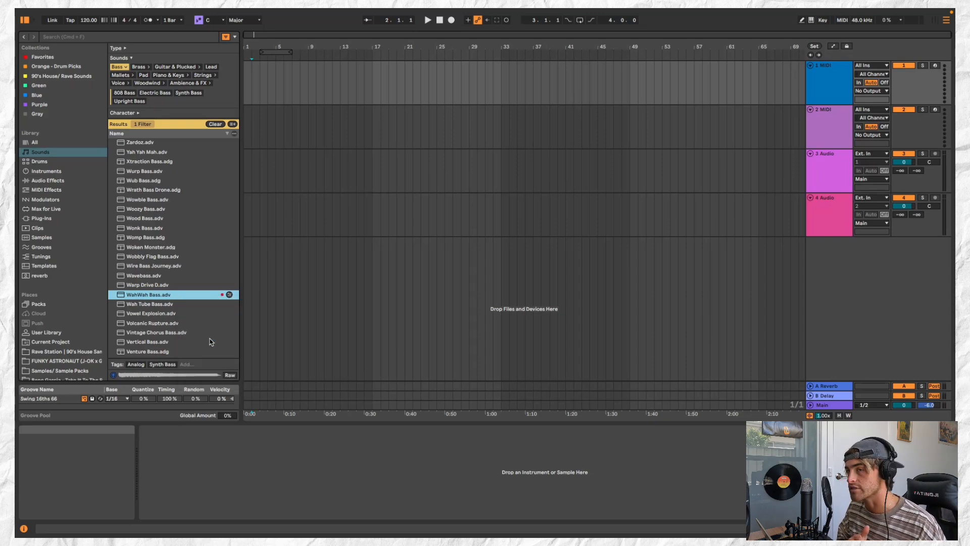
- Revisit the Sounds and Drums library categories, then open the All category to list every browser item
left_click(53, 154)
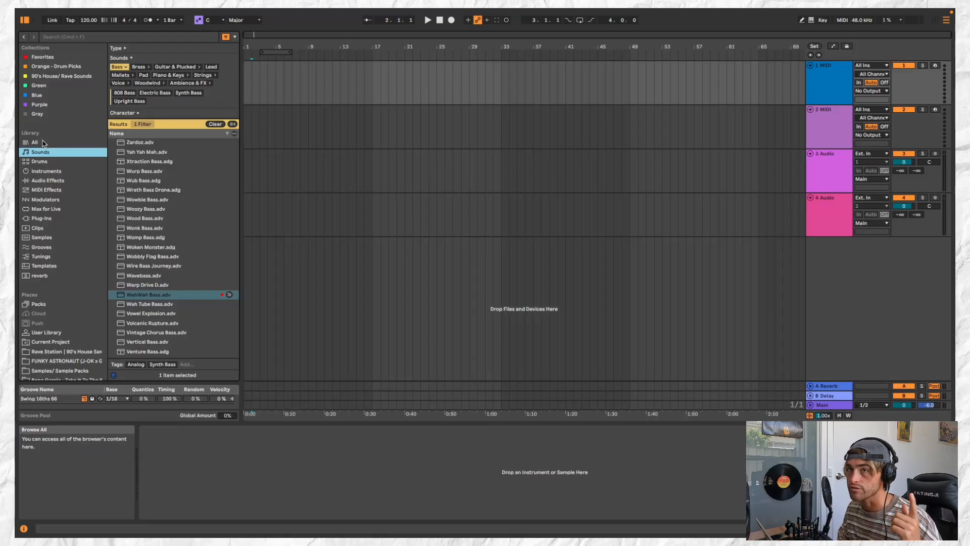
left_click(56, 161)
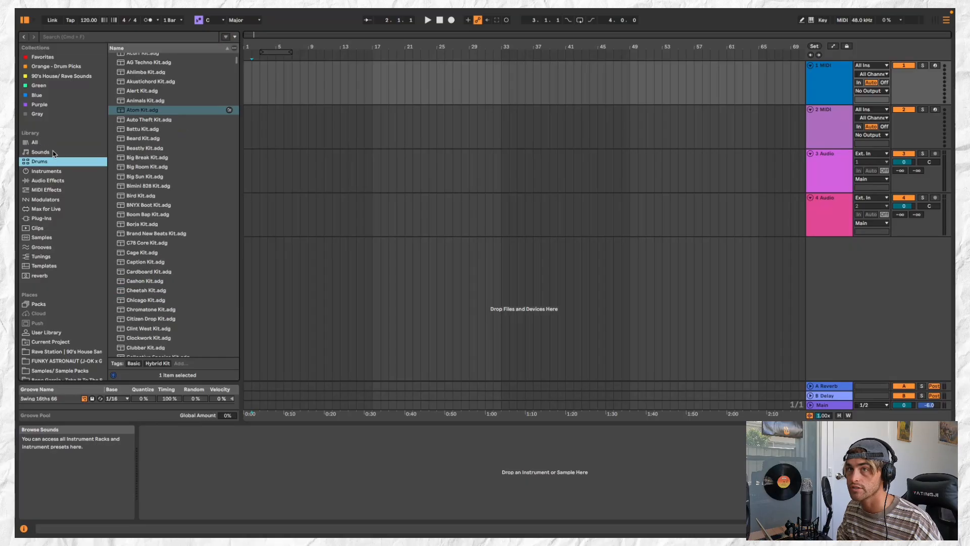
left_click(53, 153)
left_click(57, 144)
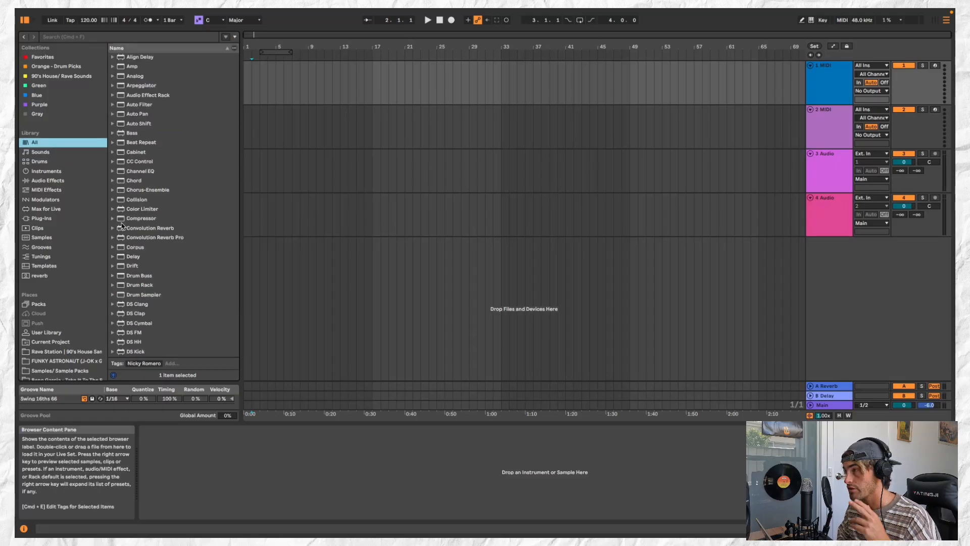
- Point out the MIDI and audio tracks in the arrangement by selecting them in turn, ending on track 1 MIDI
left_click(380, 233)
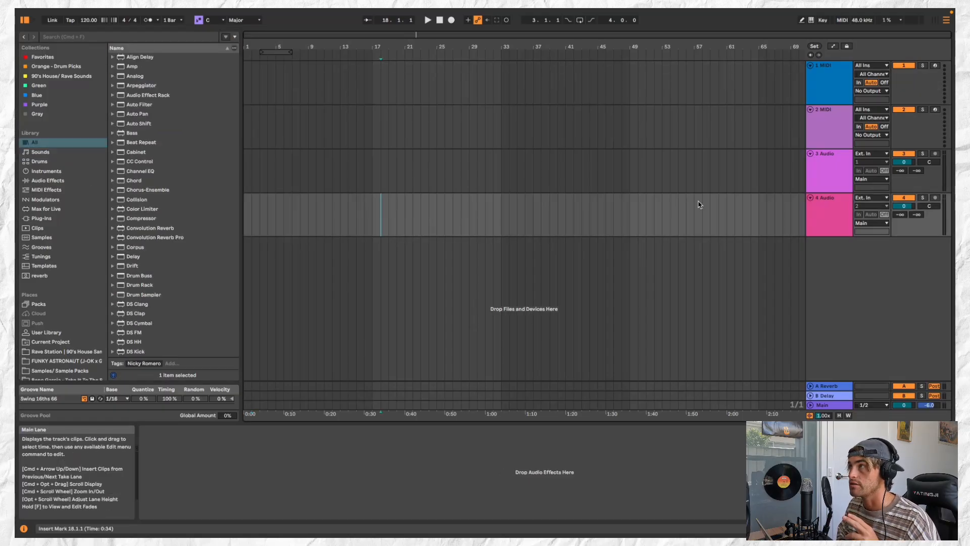
left_click(826, 83)
left_click(825, 126)
left_click(833, 98)
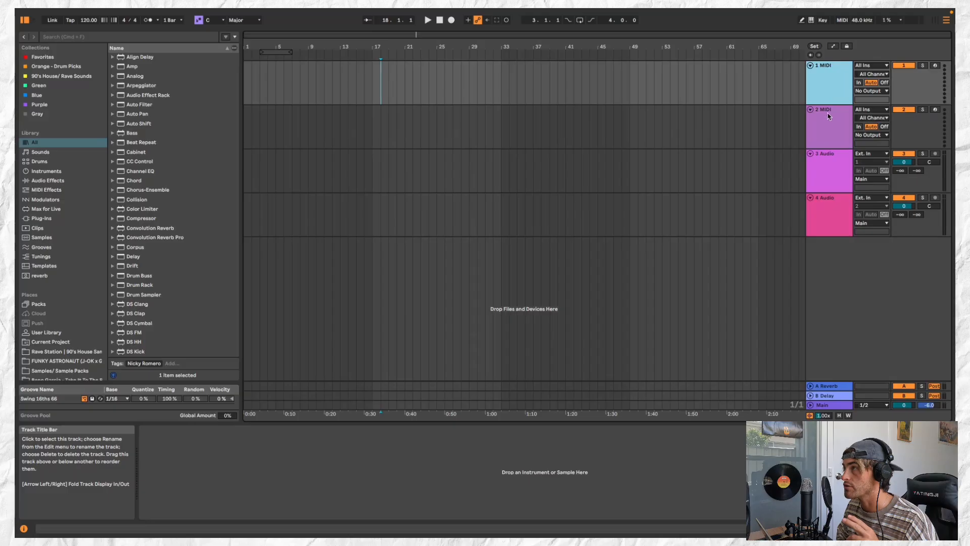
left_click(830, 117)
left_click(823, 157)
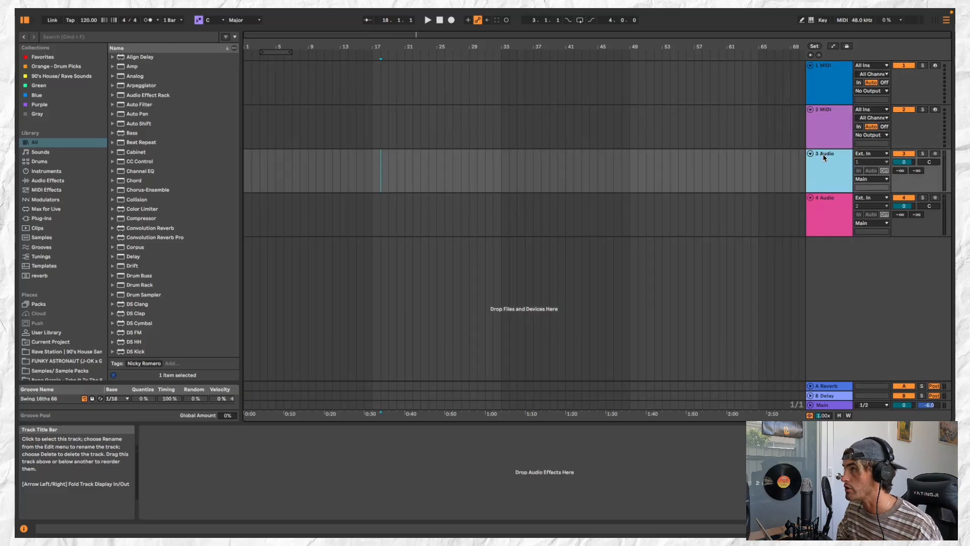
left_click(841, 84)
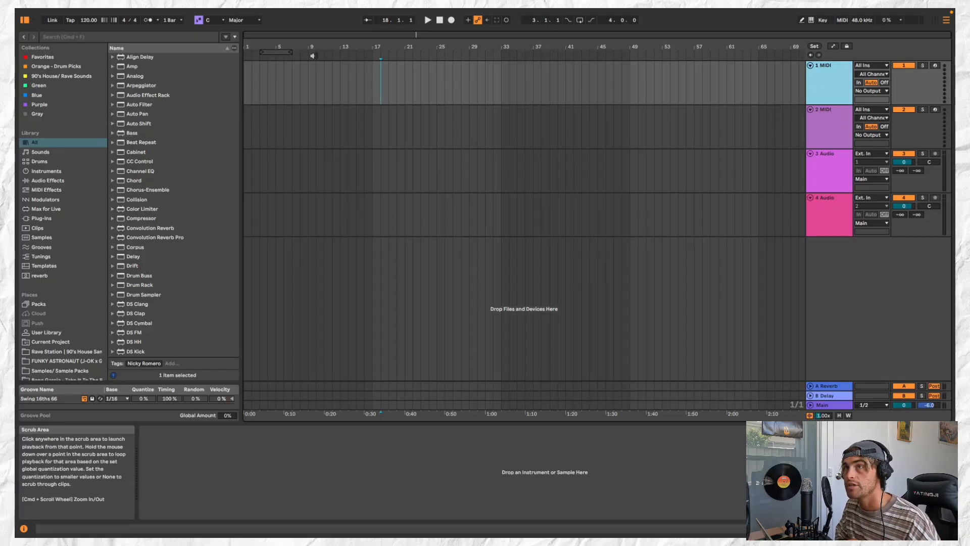
- Insert an empty MIDI clip at bar 1 of track 1 MIDI and extend it to eight bars
left_click(247, 70)
key("super+shift+m")
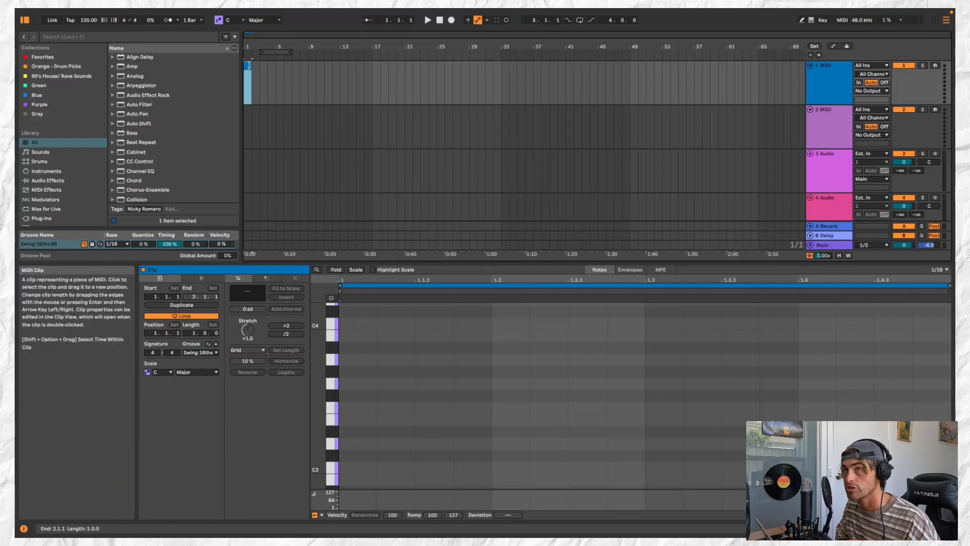
left_click_drag(248, 65, 309, 95)
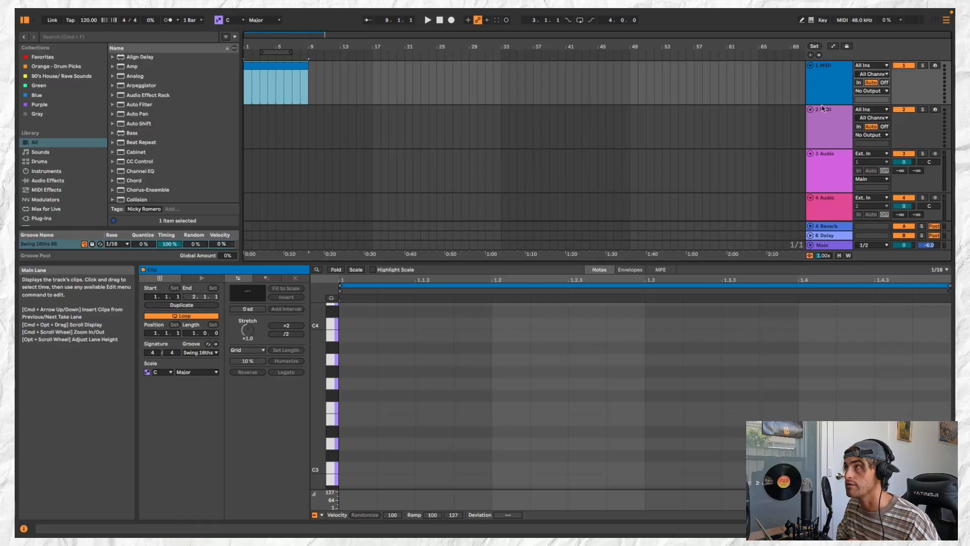
- Preview bass presets in the Sounds category and load Woozy Bass onto track 1 MIDI
left_click(840, 98)
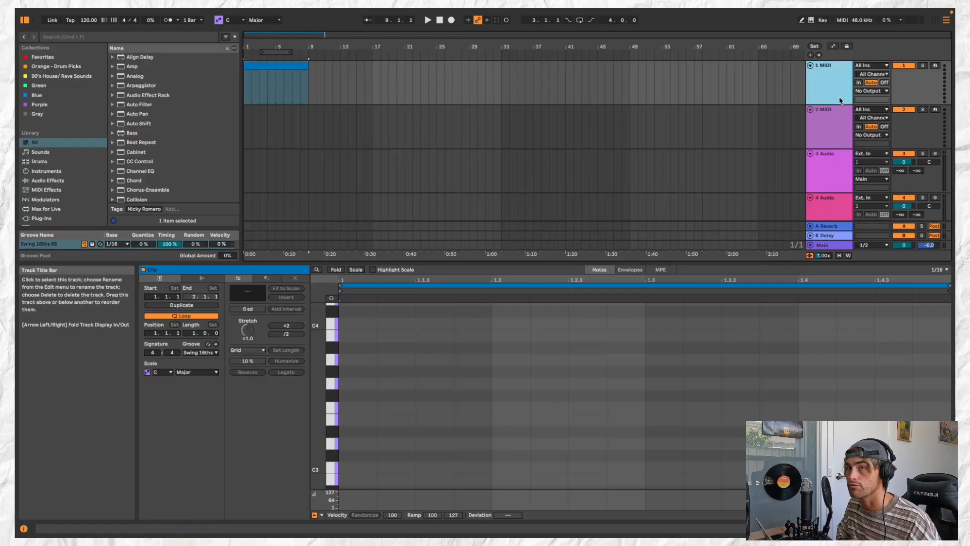
left_click(61, 157)
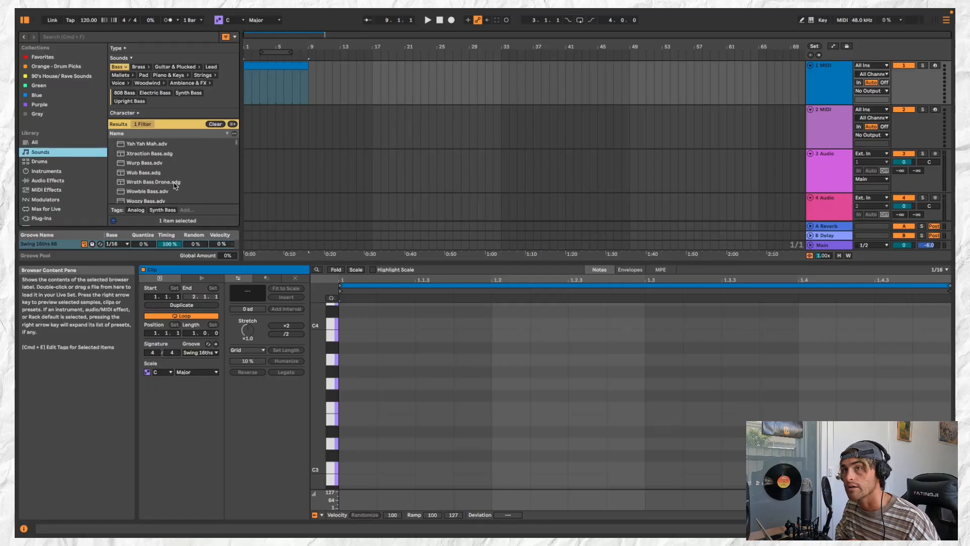
scroll(175, 186, "down", 1)
left_click(176, 185)
left_click(171, 193)
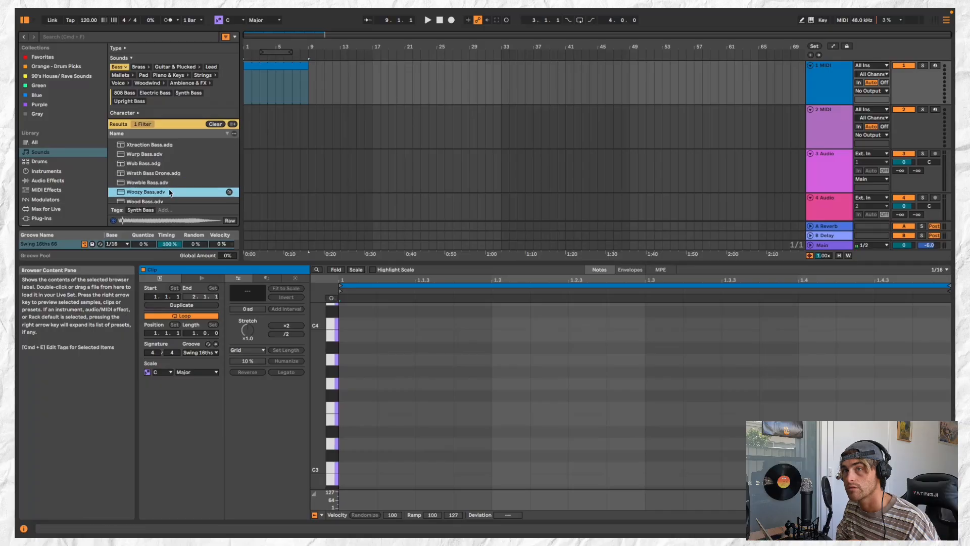
double_click(171, 193)
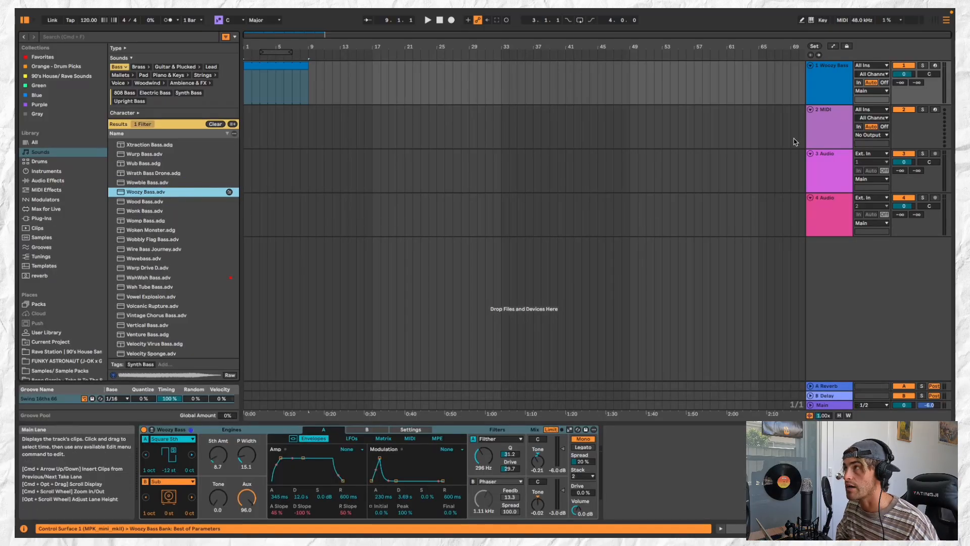
- Delete the eight-bar MIDI clip from the Woozy Bass track
left_click(820, 91)
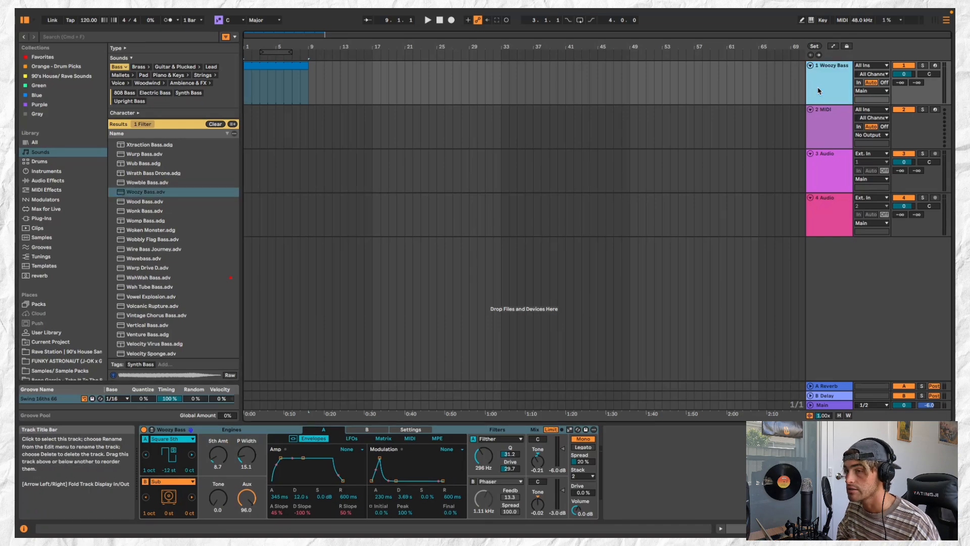
left_click(303, 70)
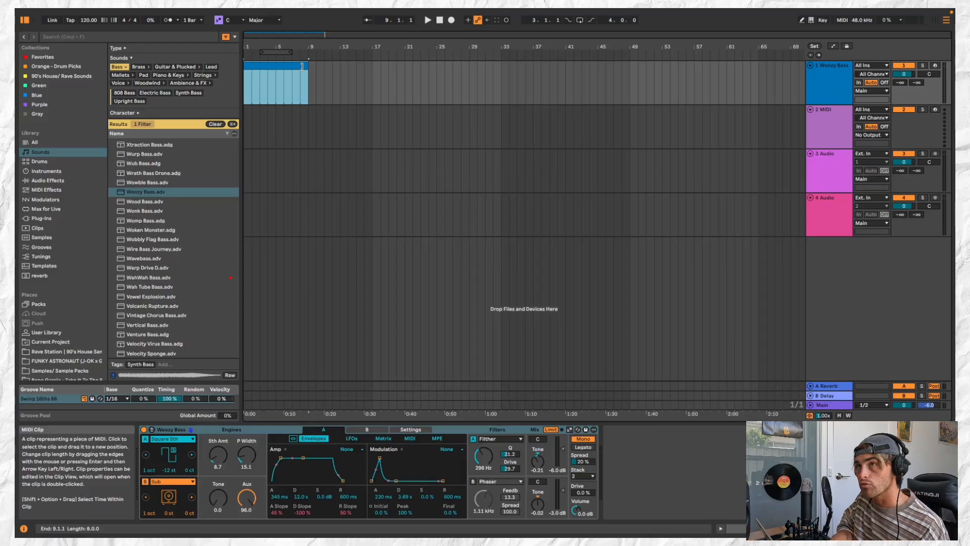
key("Delete")
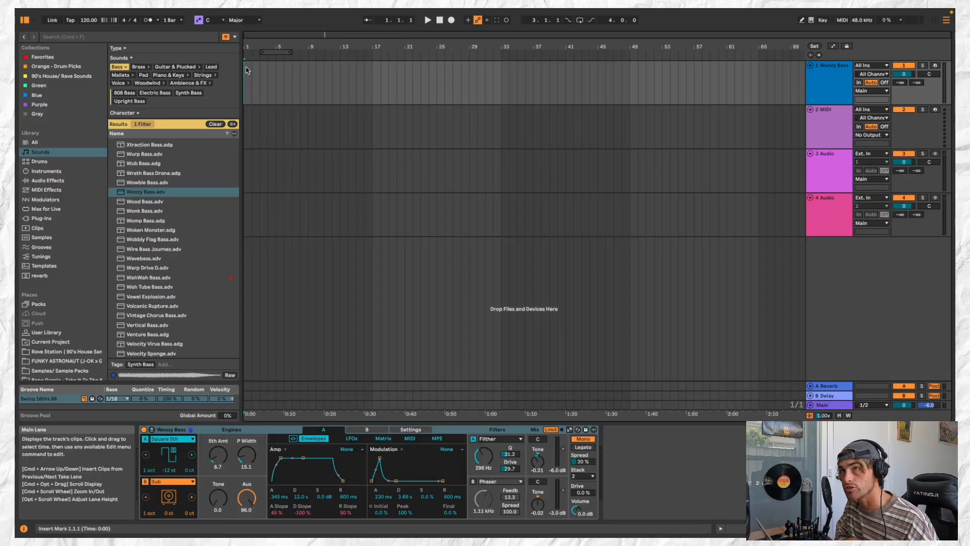
- Mark bars 1 to 9 on the Woozy Bass track and insert an empty eight-bar MIDI clip there
left_click_drag(247, 71, 307, 80)
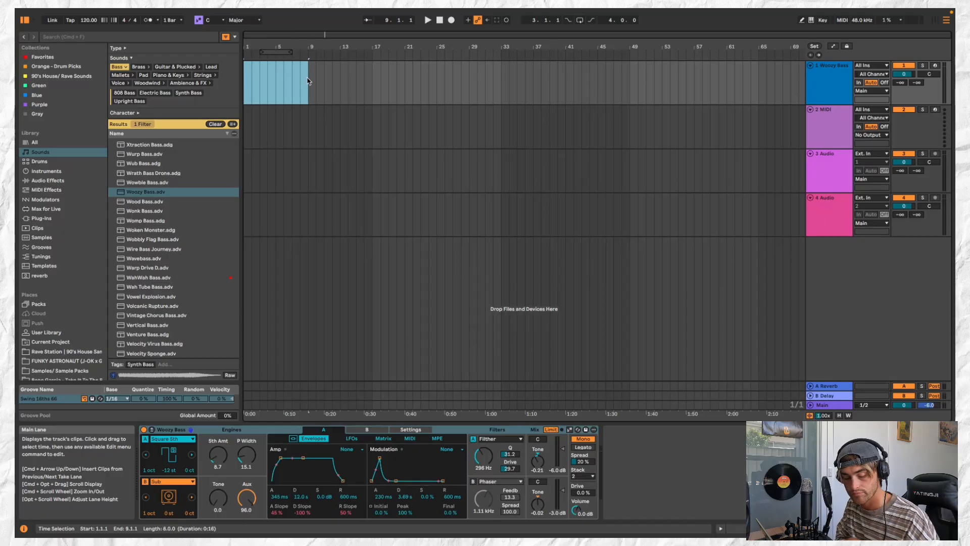
left_click_drag(308, 81, 309, 81)
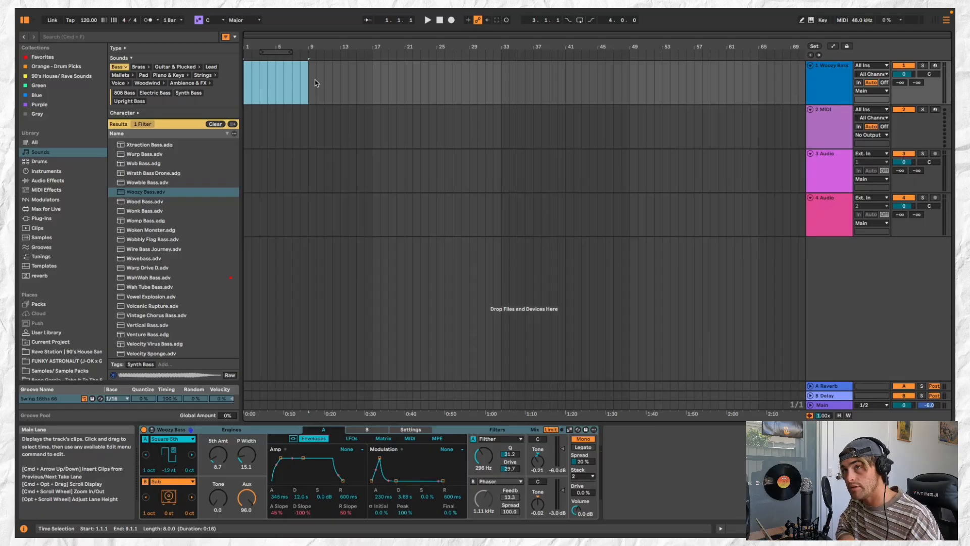
key("super+shift+m")
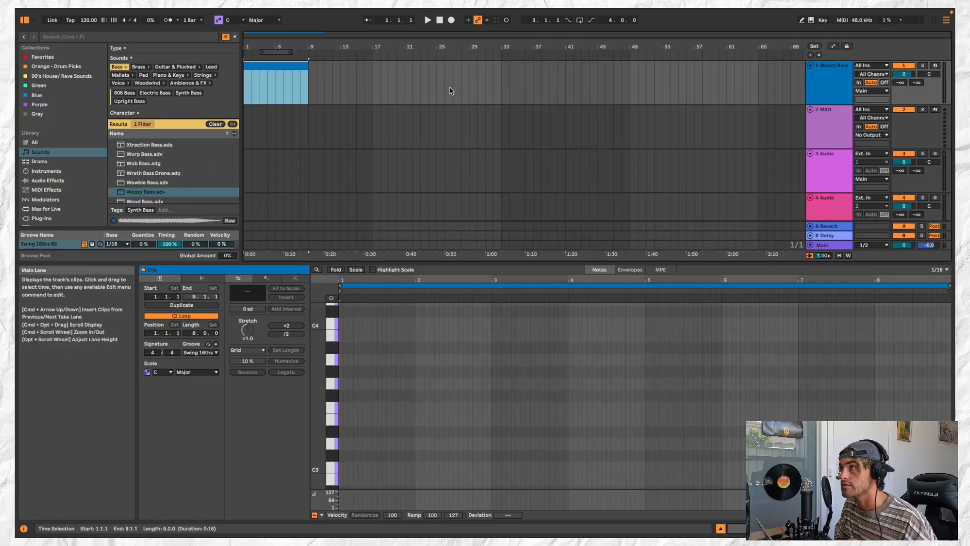
- Turn on note preview in the clip's MIDI editor and audition C3 and lower keys on the piano ruler
left_click(820, 95)
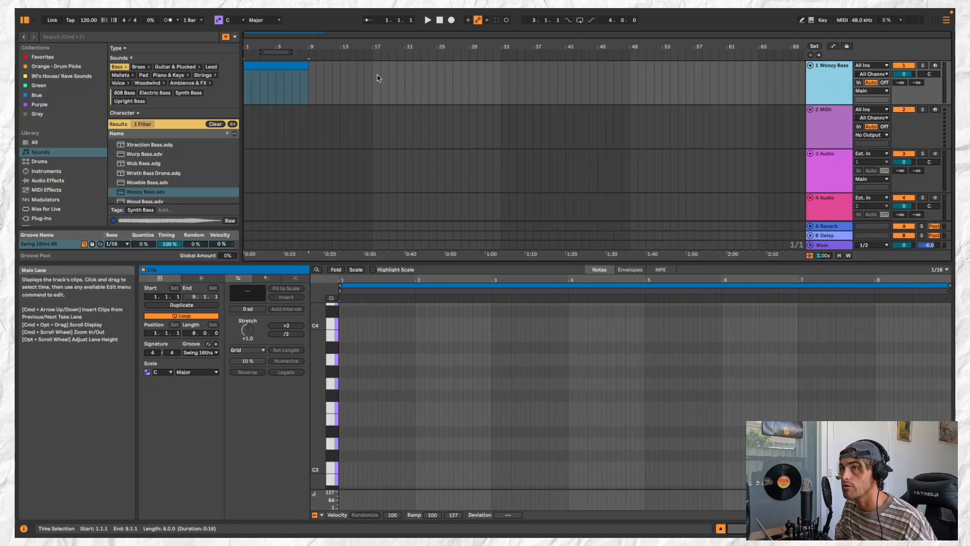
left_click(301, 76)
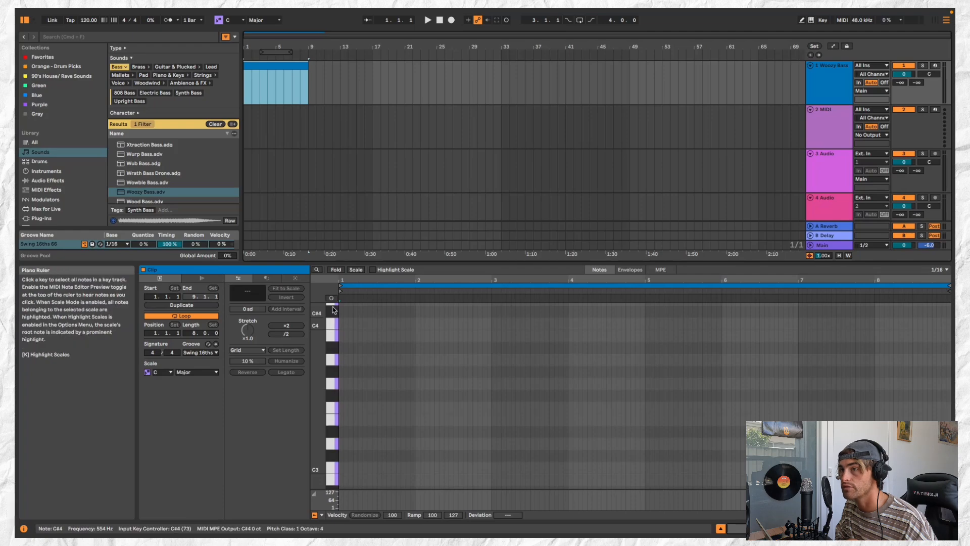
scroll(329, 385, "down", 5)
scroll(329, 399, "up", 3)
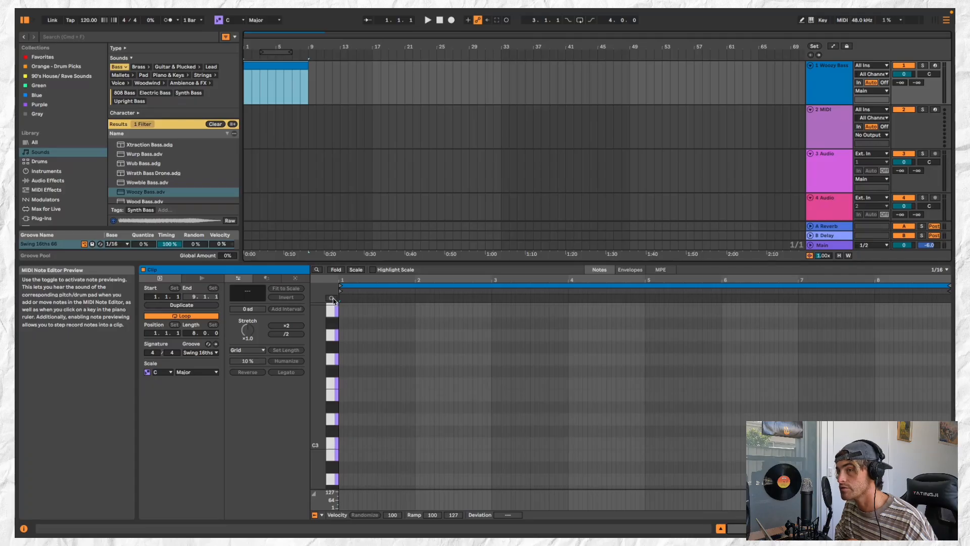
scroll(331, 394, "down", 2)
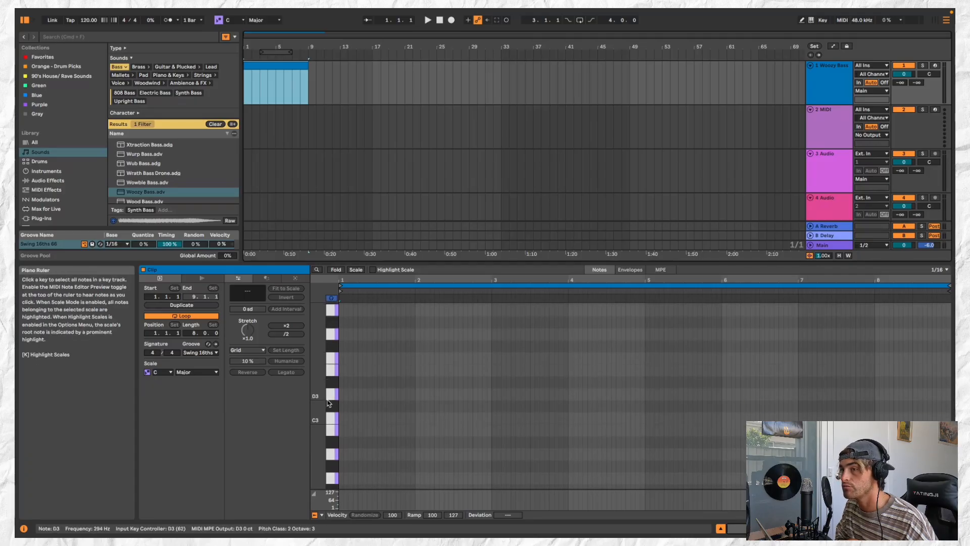
left_click(329, 421)
scroll(330, 425, "down", 4)
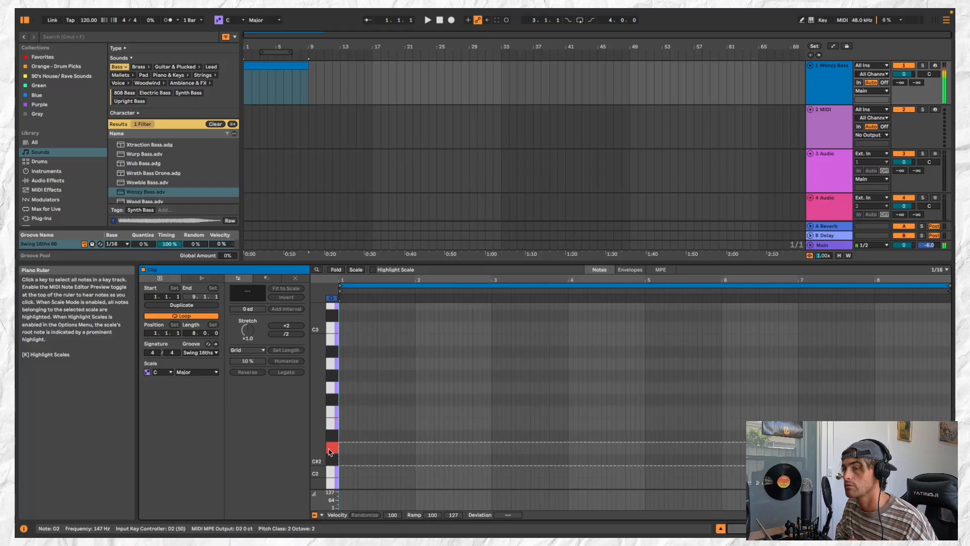
left_click(330, 429)
right_click(329, 407)
left_click(331, 395)
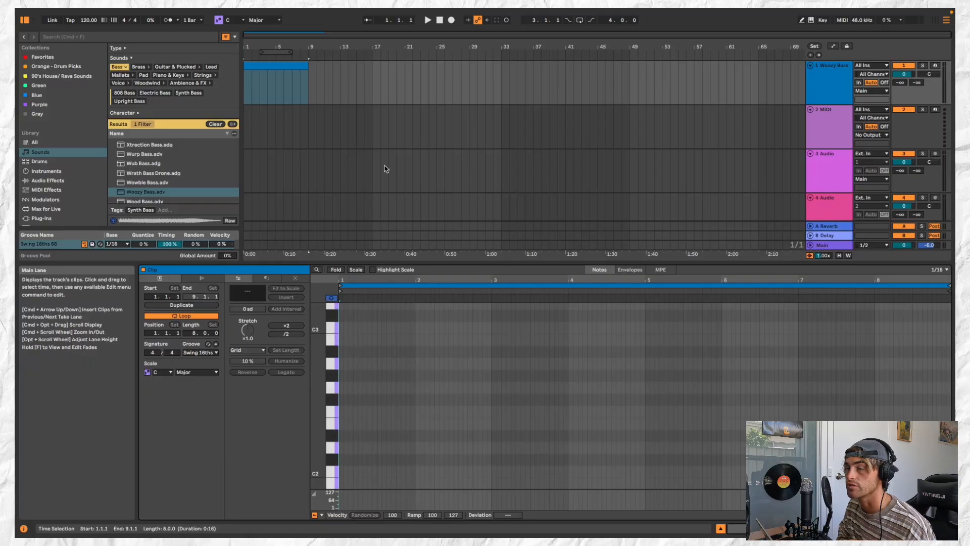
- Add short F#2 notes at the start of bars 1, 2 and 3, and play the clip back
double_click(341, 399)
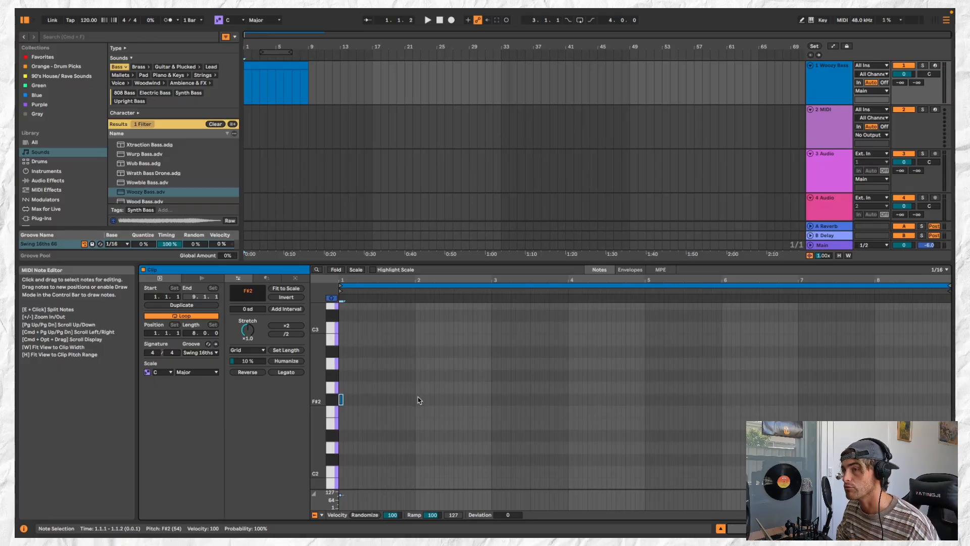
double_click(417, 399)
double_click(494, 399)
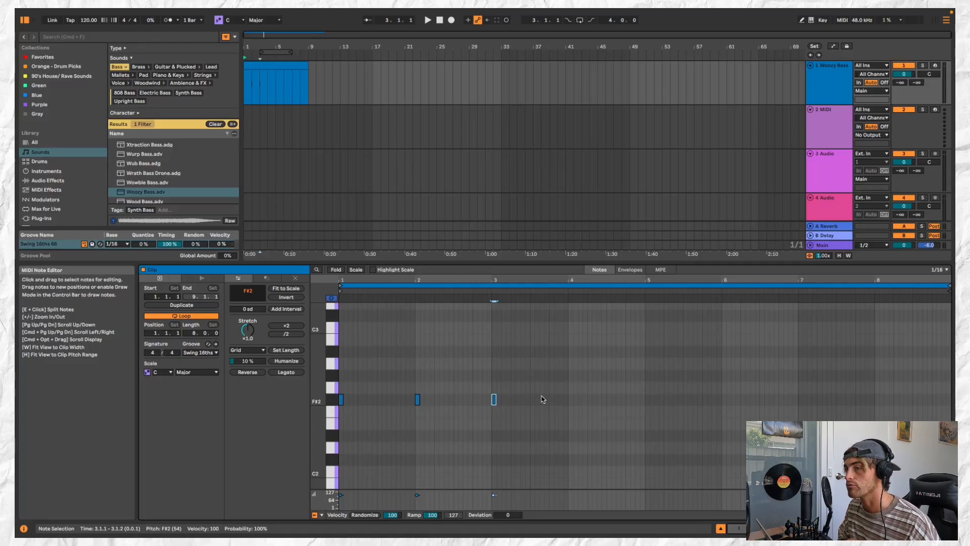
key("space")
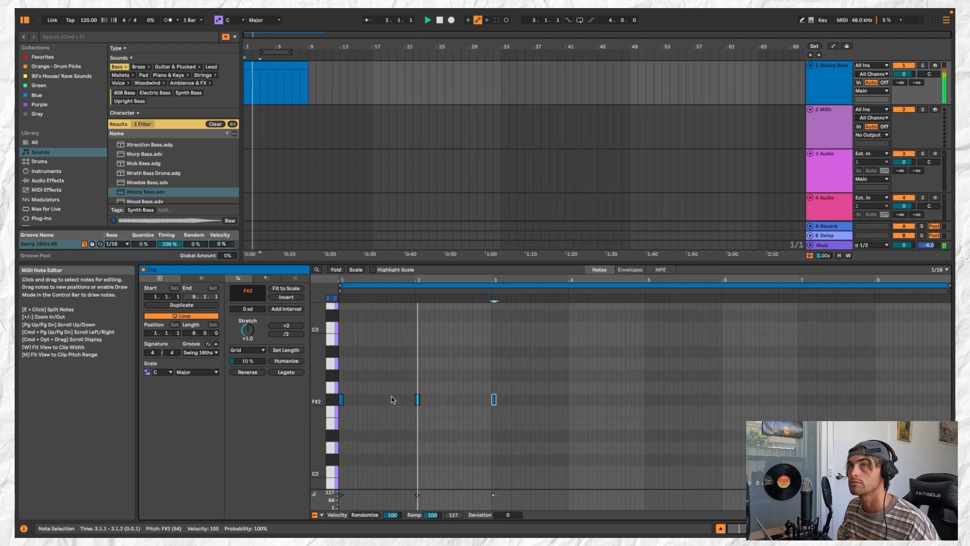
key("space")
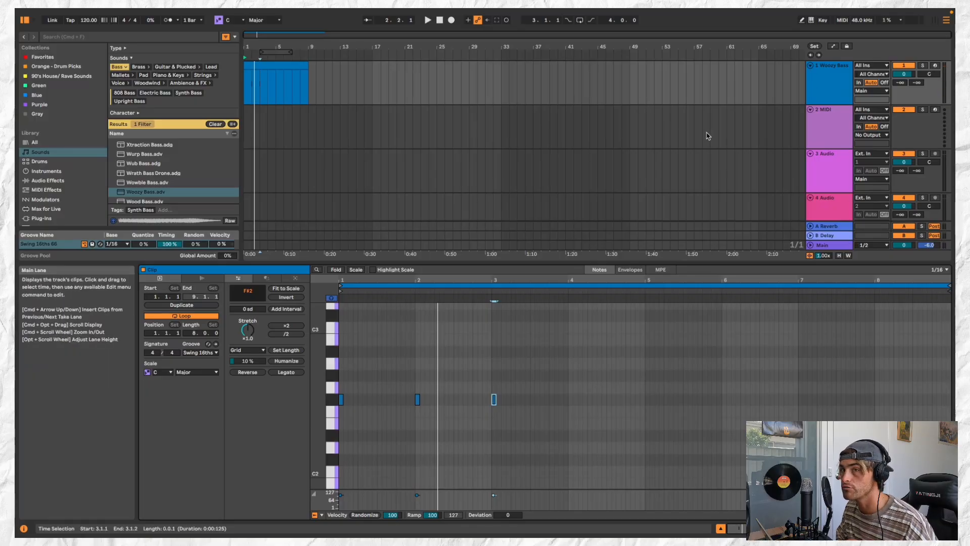
- Delete the bass clip with its three notes from the Woozy Bass track, leaving bars 1 to 9 selected
left_click(840, 87)
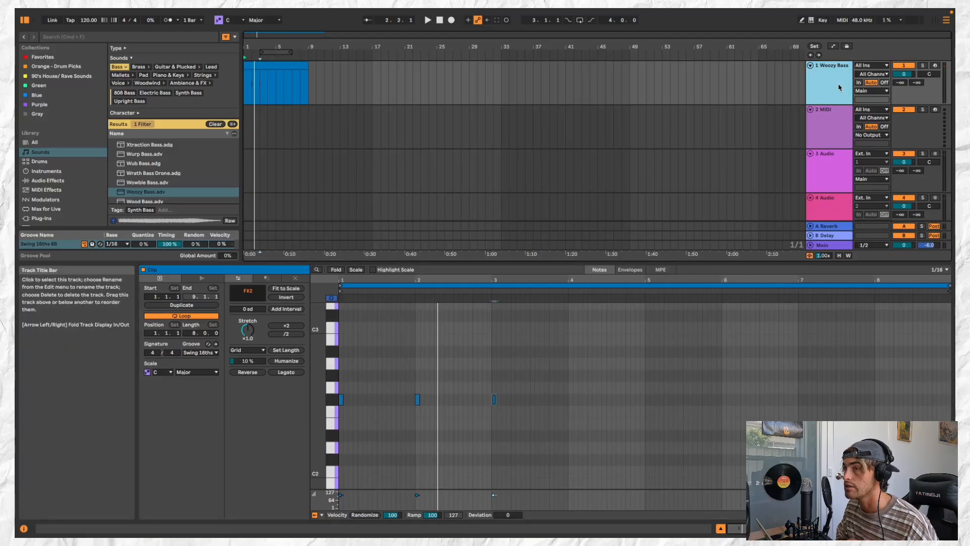
scroll(432, 354, "up", 4)
scroll(432, 353, "left", 4)
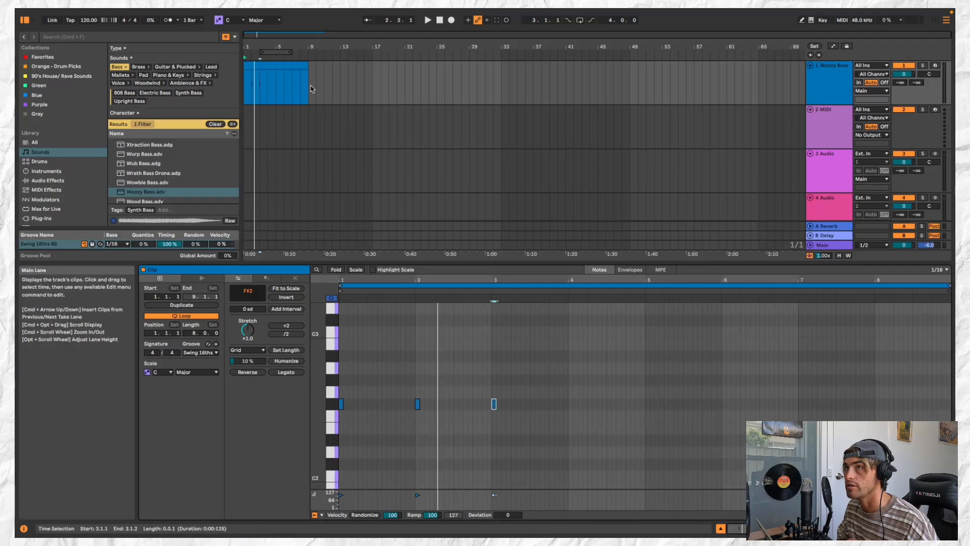
left_click(298, 64)
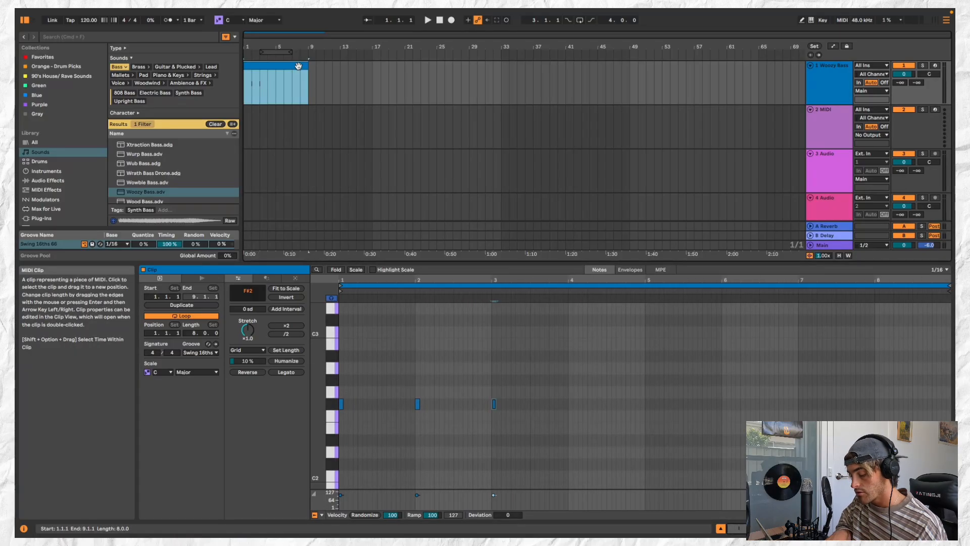
left_click(299, 71)
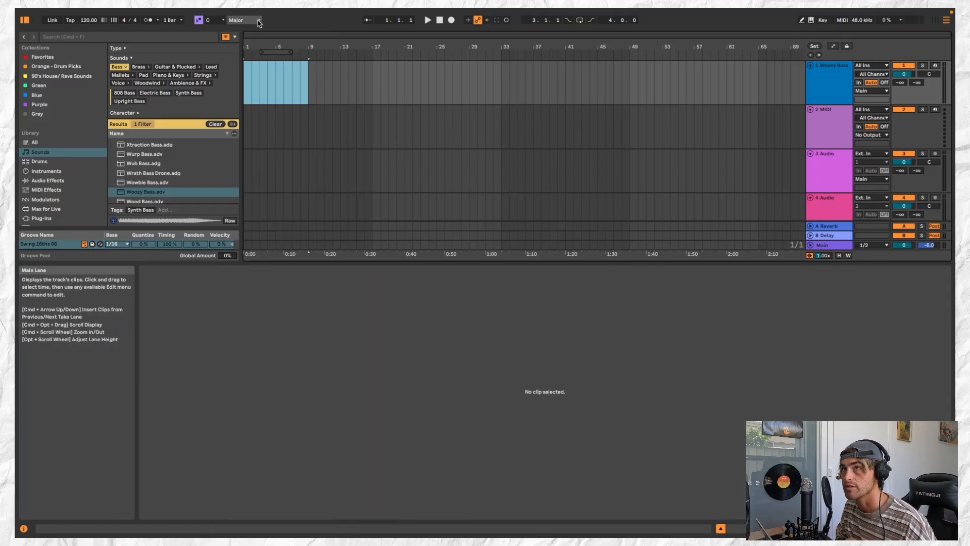
- Set the project tempo to 128 BPM
mouse_move(177, 10)
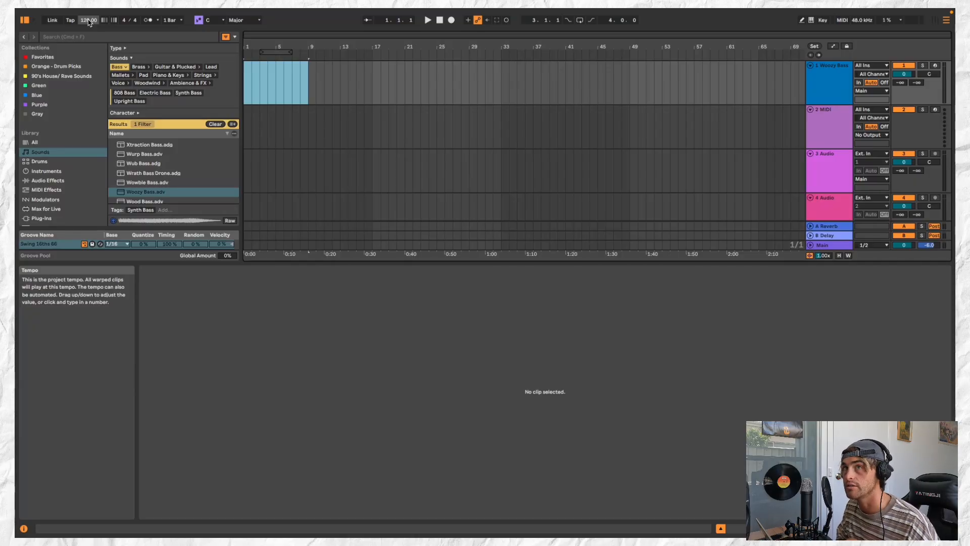
mouse_move(88, 22)
left_mouse_down()
mouse_move(89, 4)
mouse_move(89, 17)
left_mouse_up()
left_click_drag(89, 20, 89, 25)
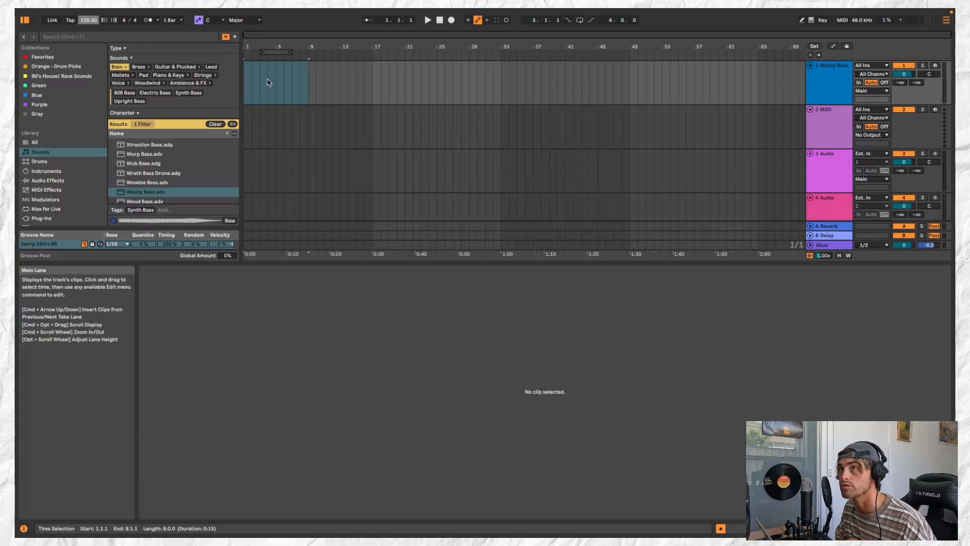
- Look over the Woozy Bass track and the empty MIDI track by selecting them in turn
left_click(252, 72)
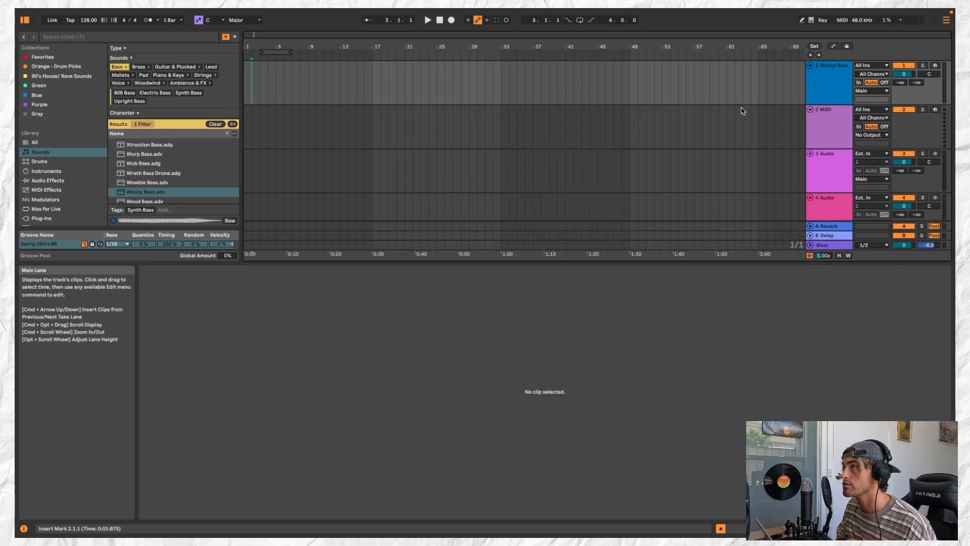
left_click(819, 87)
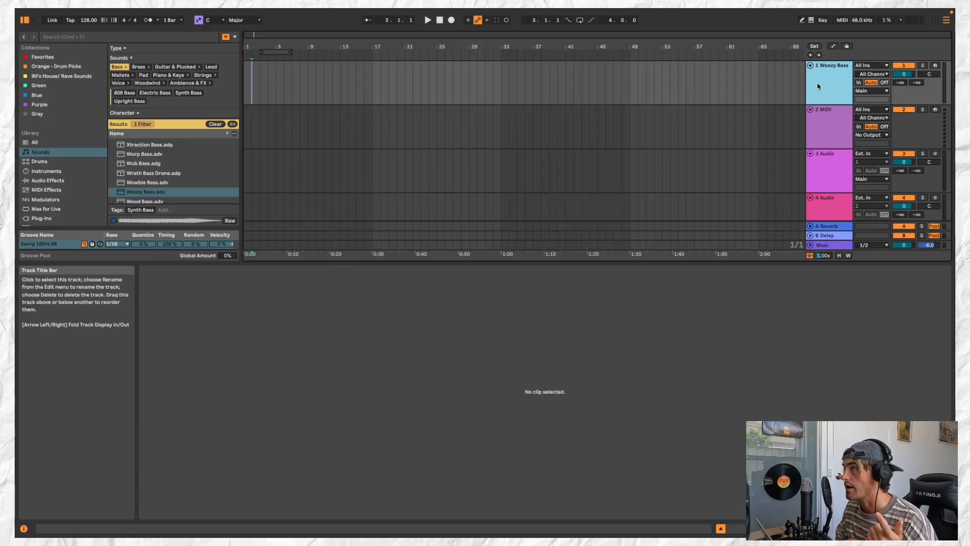
left_click(825, 142)
left_click(836, 95)
left_click(839, 115)
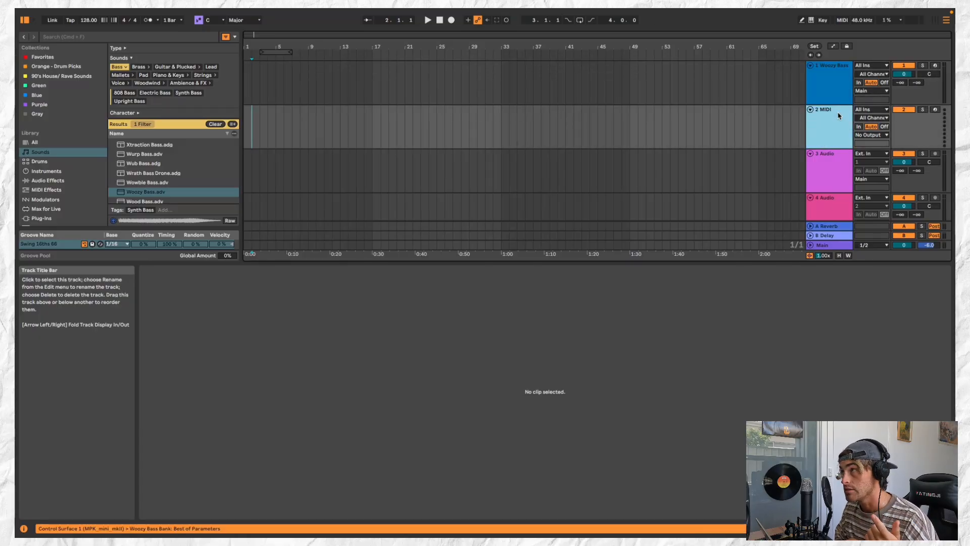
left_click(839, 87)
left_click(833, 117)
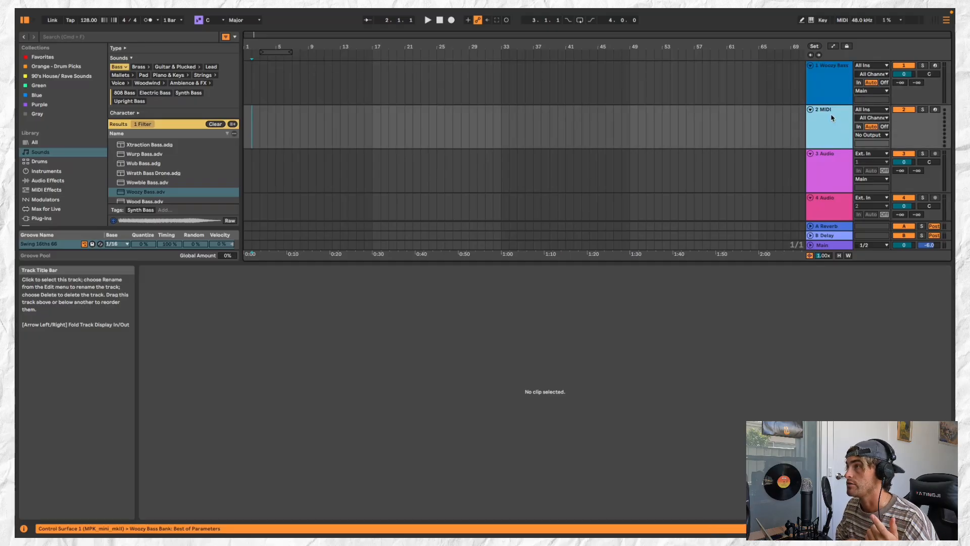
- Enlarge the arrangement area and place the insert marker at the start of bar 1 on the 3 Audio track
left_click(833, 161)
left_click_drag(802, 262, 803, 404)
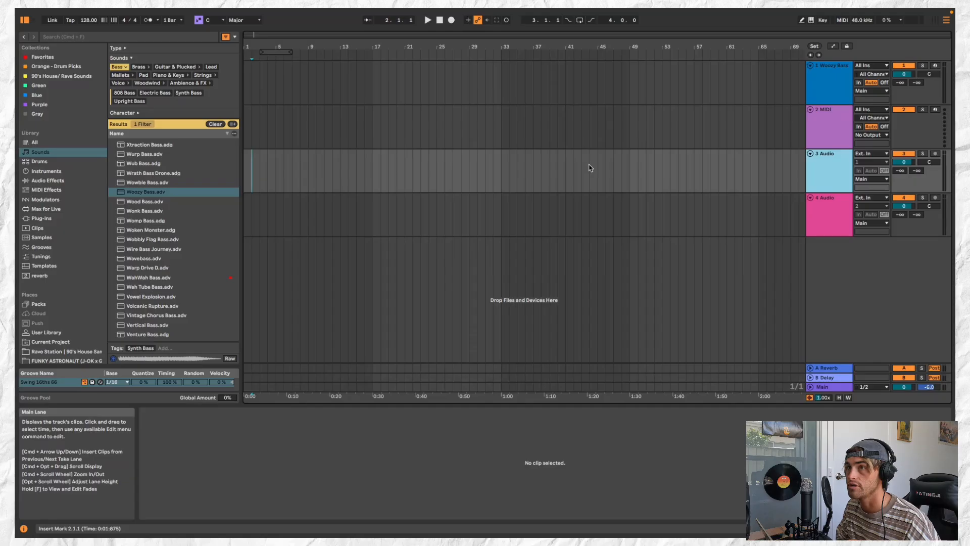
scroll(298, 164, "up", 4)
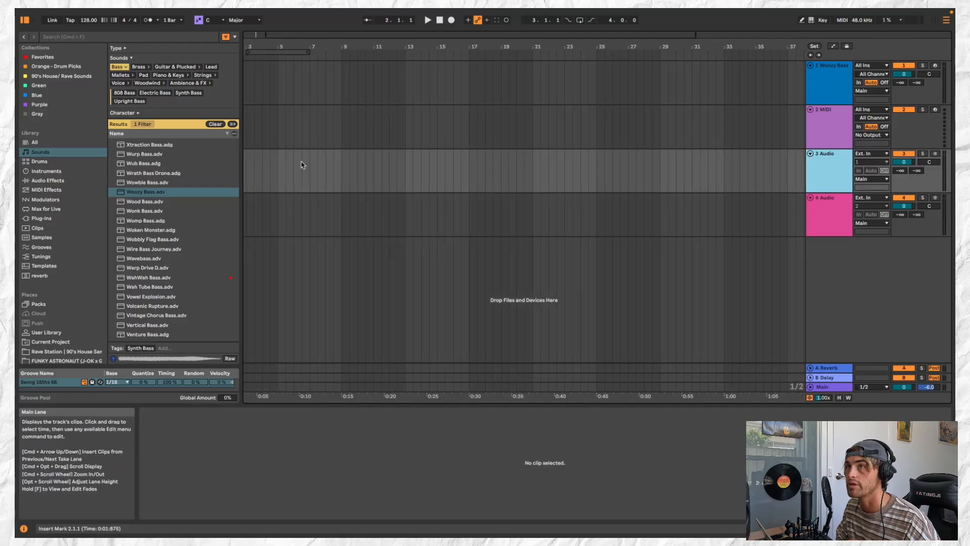
left_click(254, 155)
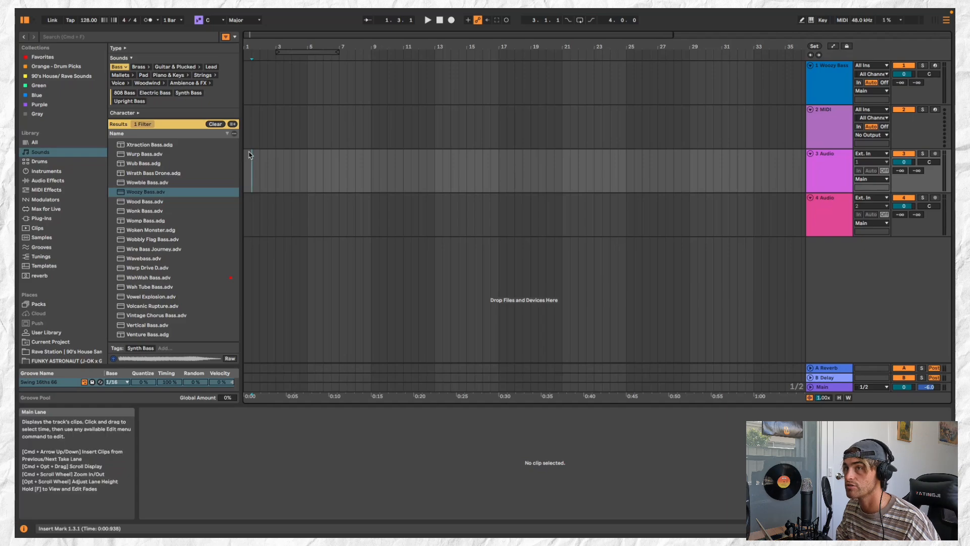
left_click(245, 154)
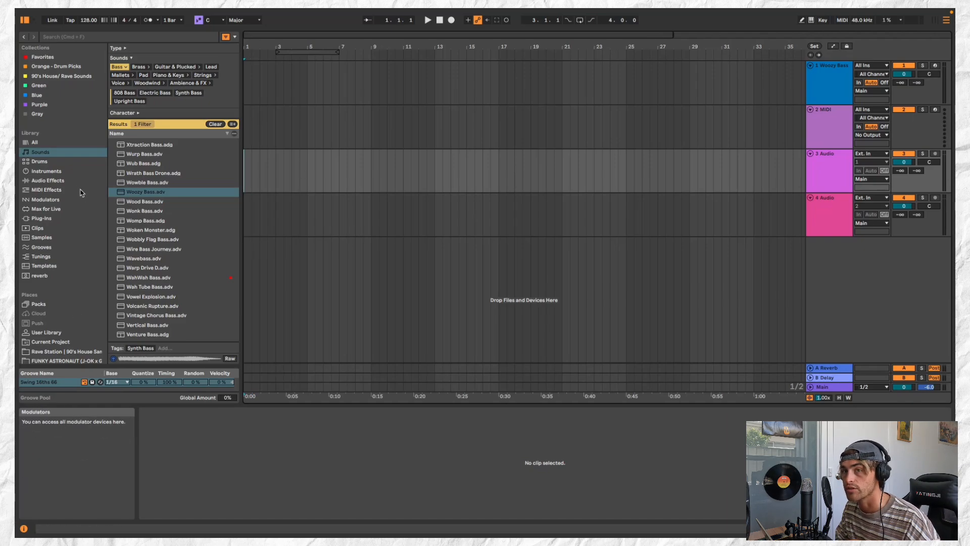
- Place SC_vocal_see_you_around_ok.wav from the Samples/ Sample Packs folder at bar 1 of the 3 Audio track
scroll(72, 284, "down", 2)
scroll(72, 285, "down", 2)
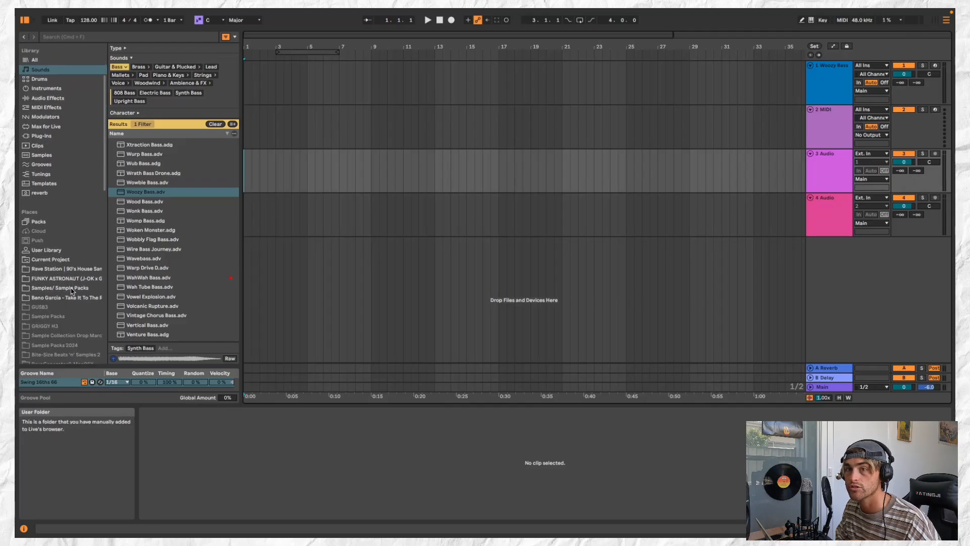
left_click(73, 287)
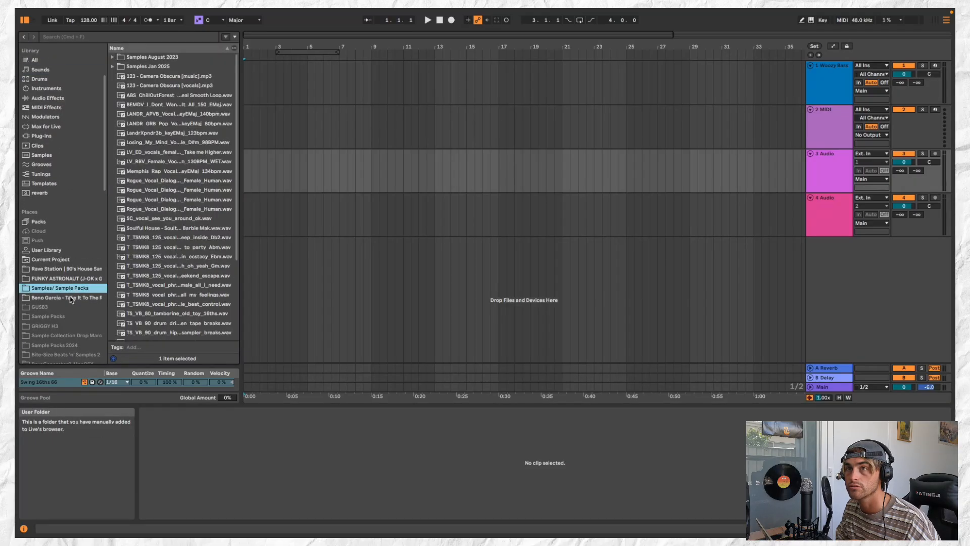
left_click(179, 219)
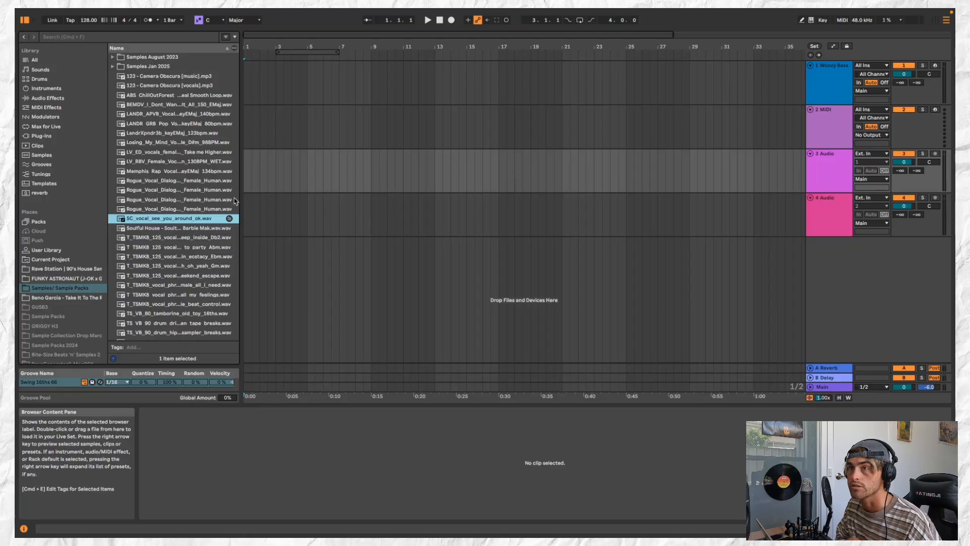
left_click_drag(218, 218, 264, 153)
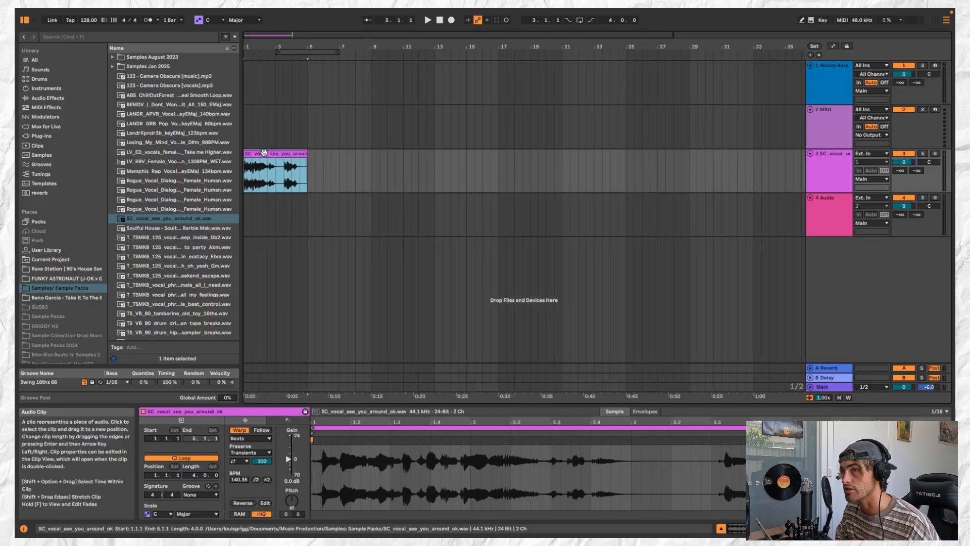
- Open the vocal clip's waveform in an enlarged clip view and play the clip back
double_click(264, 153)
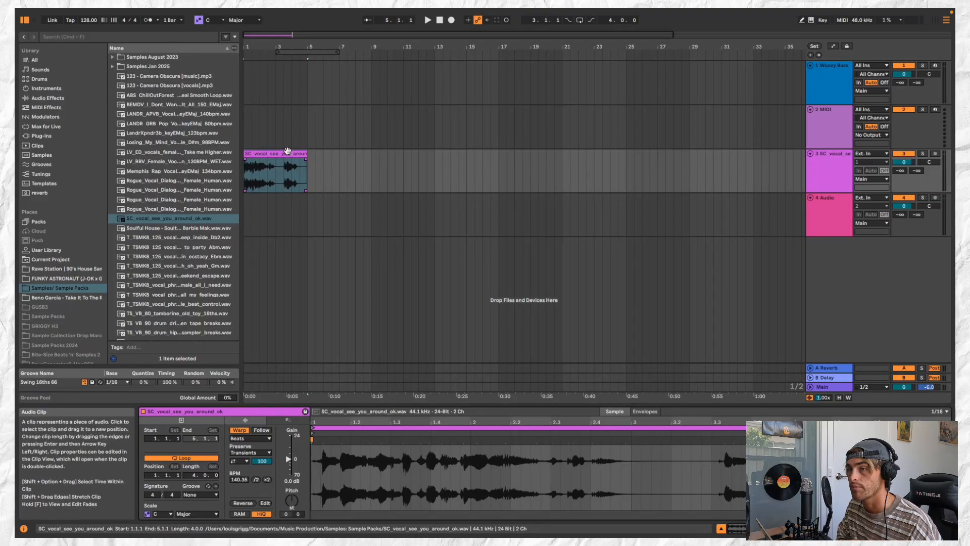
left_click_drag(341, 405, 349, 207)
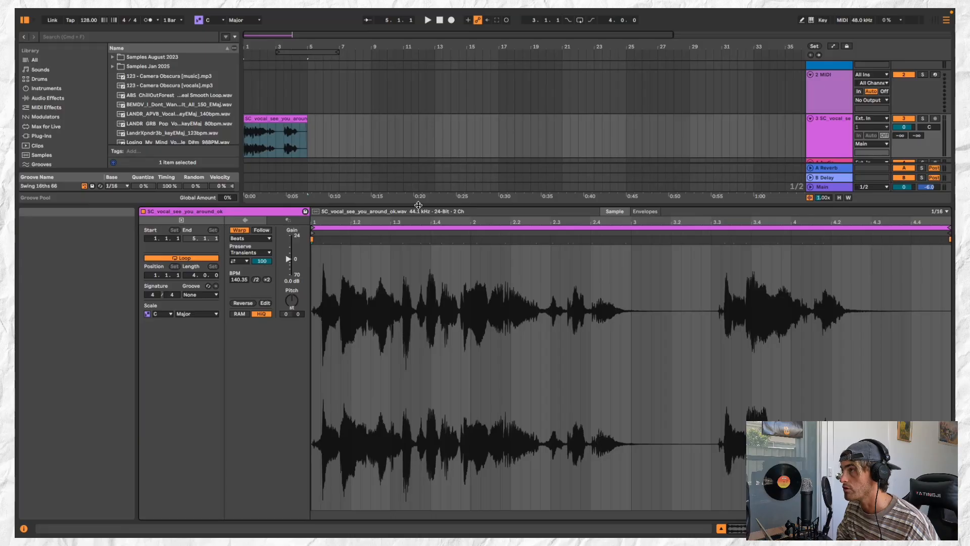
left_click_drag(418, 205, 424, 249)
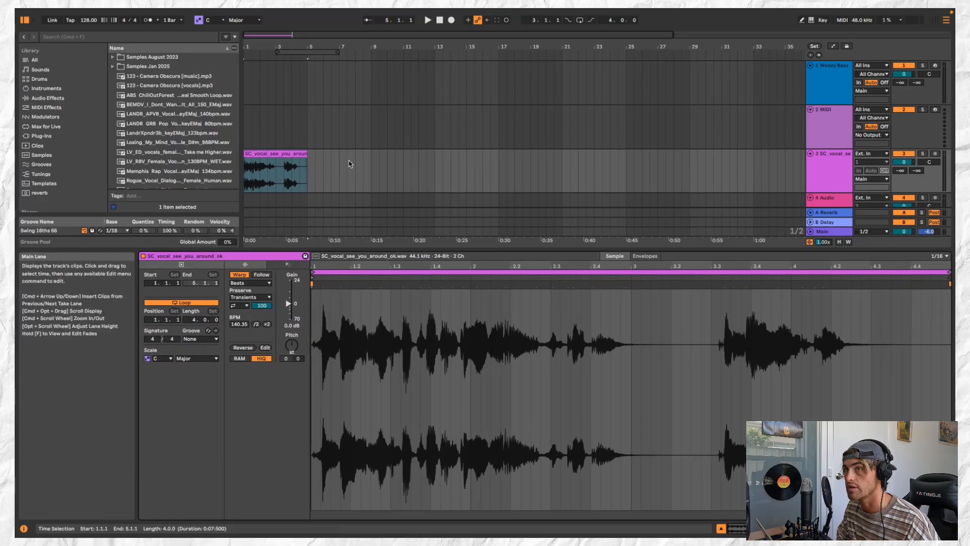
left_click(292, 161)
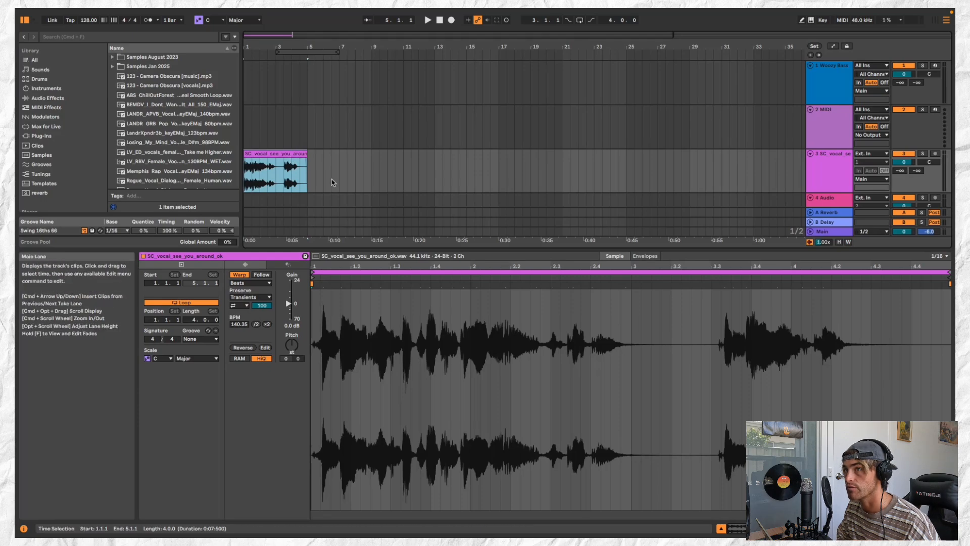
key("space")
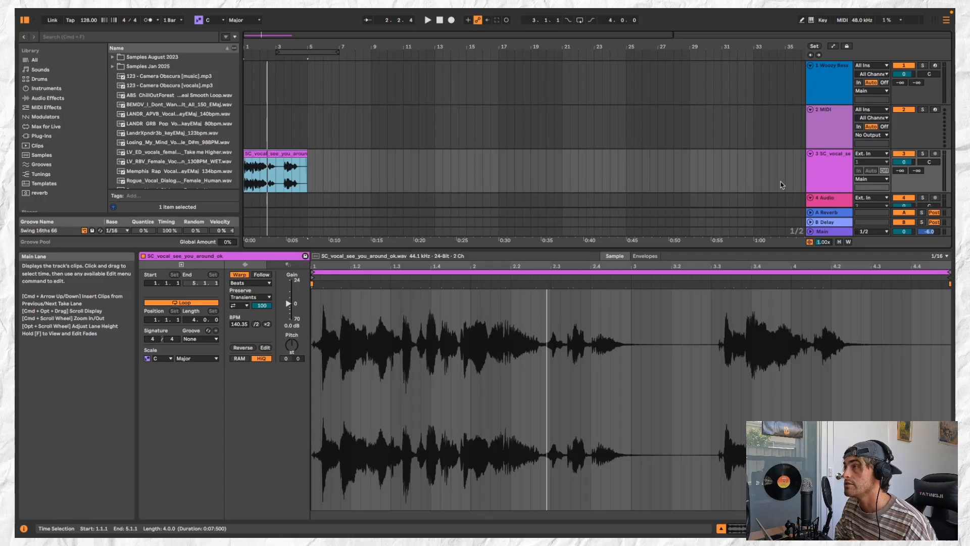
- Hide the clip view and look over all four tracks by selecting each one in turn
left_click(805, 178)
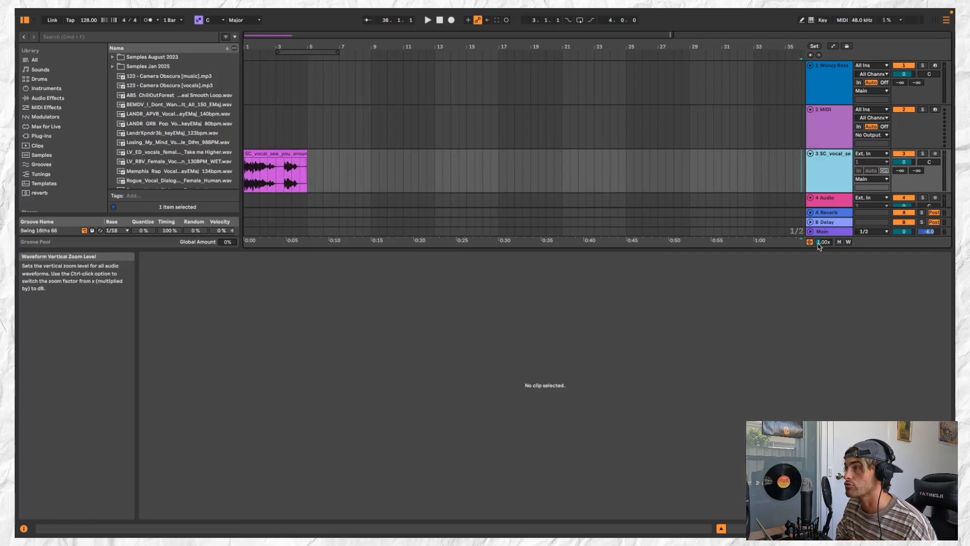
key("super+alt+l")
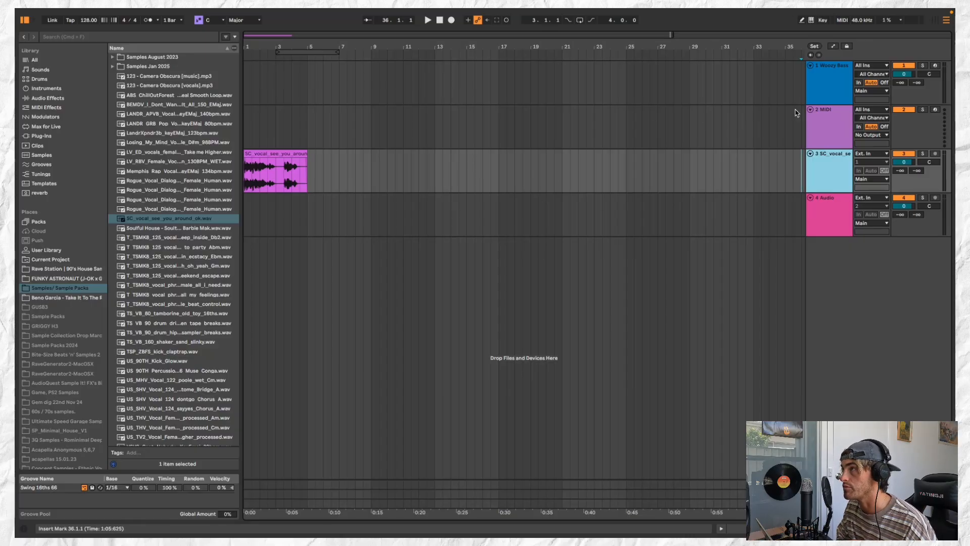
left_click(819, 92)
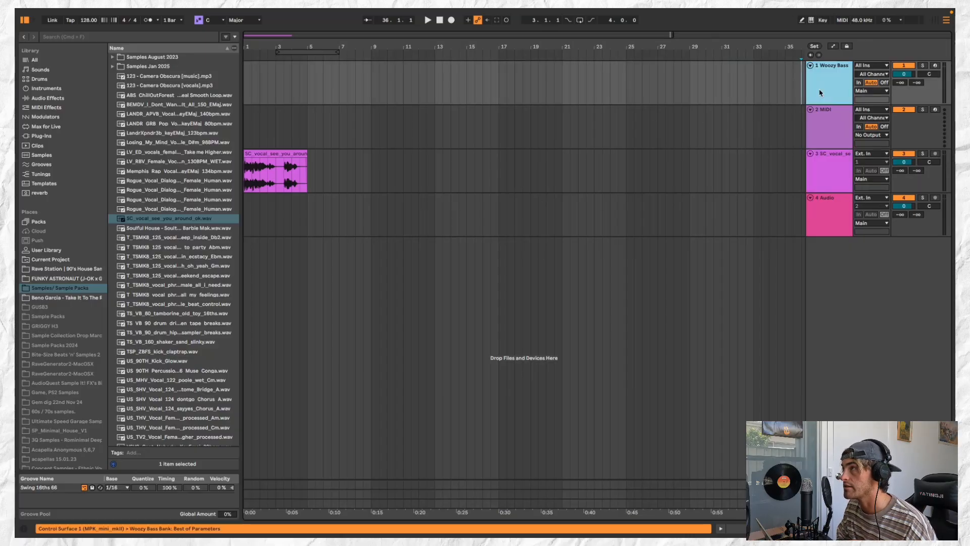
left_click(839, 123)
left_click(837, 153)
left_click(832, 211)
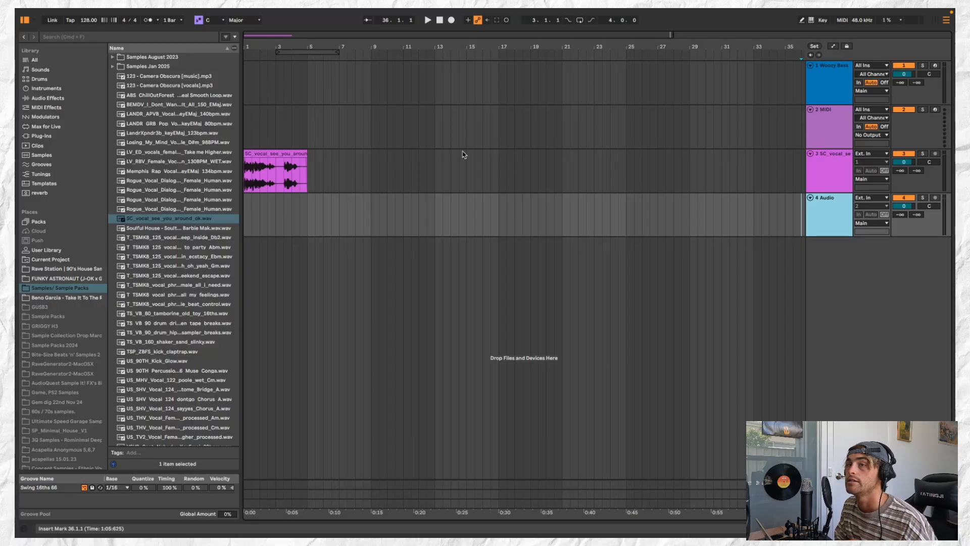
- Delete the empty 4 Audio track below the vocal track
left_click(293, 169)
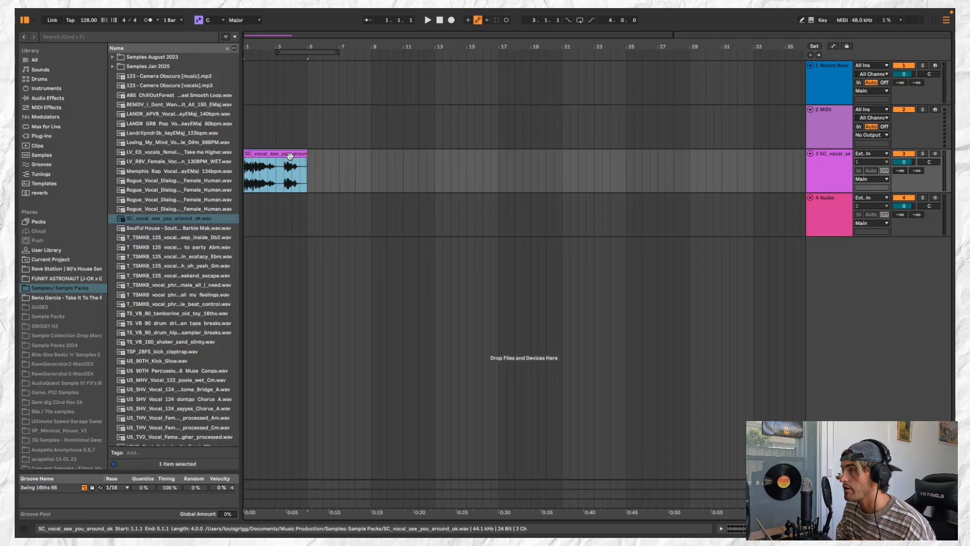
left_click(842, 219)
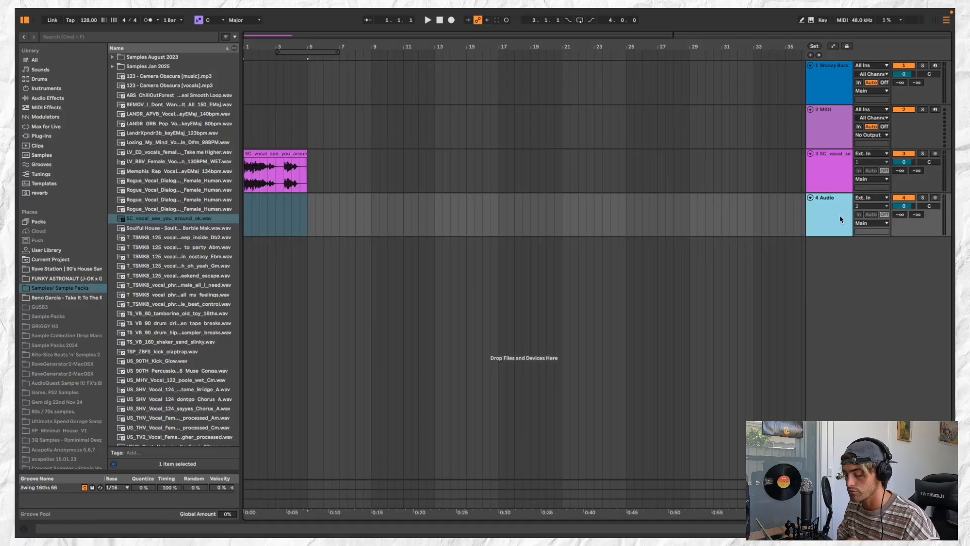
key("Delete")
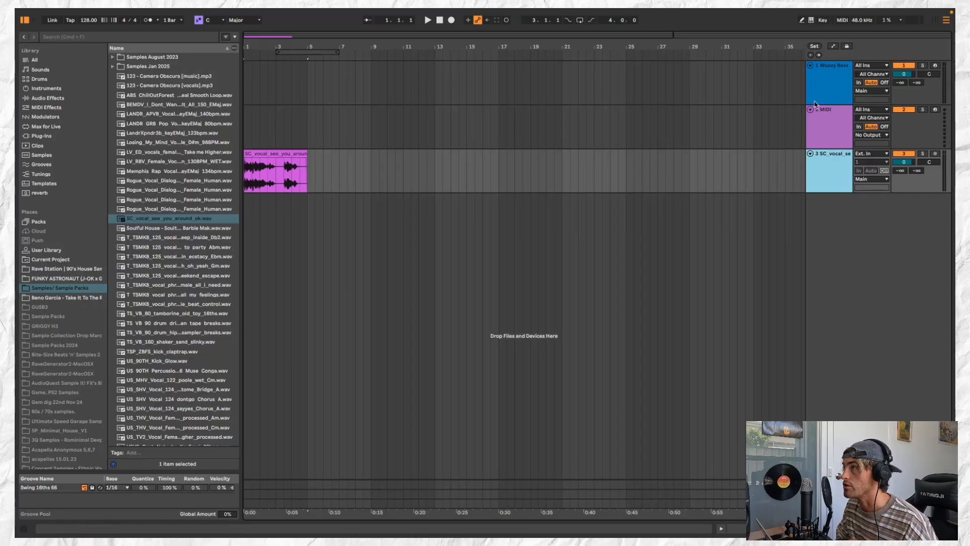
- Play the vocal clip on track 3 and inspect that track's volume control
left_click(827, 91)
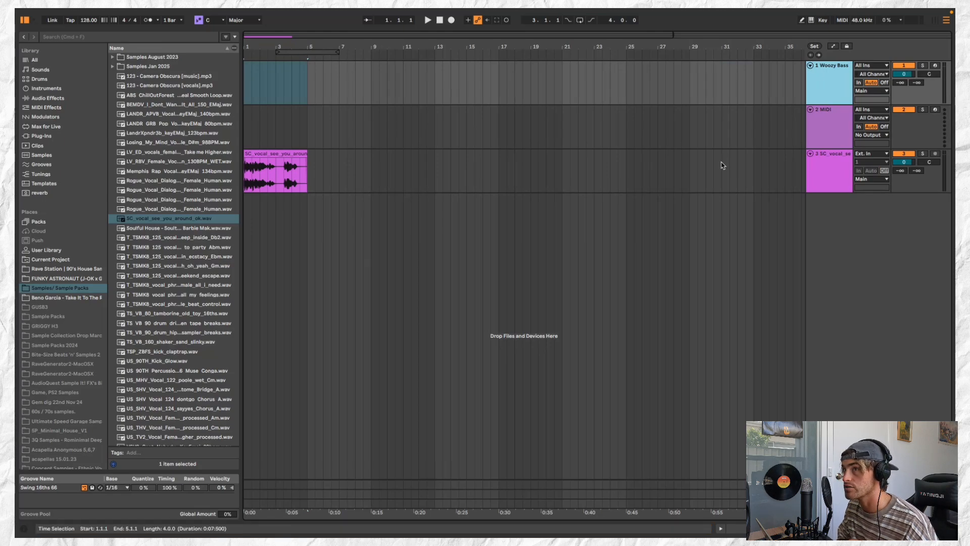
left_click(268, 146)
left_click(270, 153)
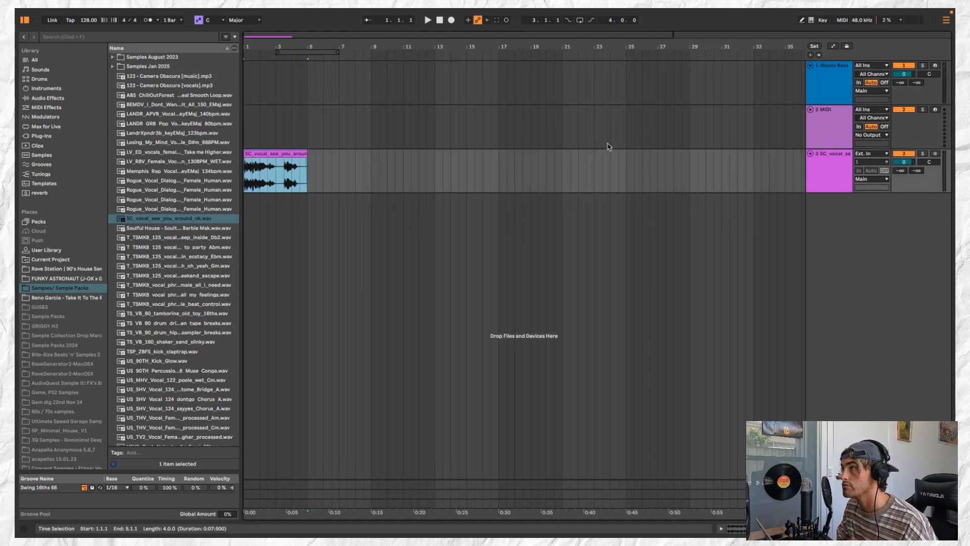
key("space")
mouse_move(908, 165)
left_mouse_down()
mouse_move(908, 185)
mouse_move(908, 162)
left_mouse_up()
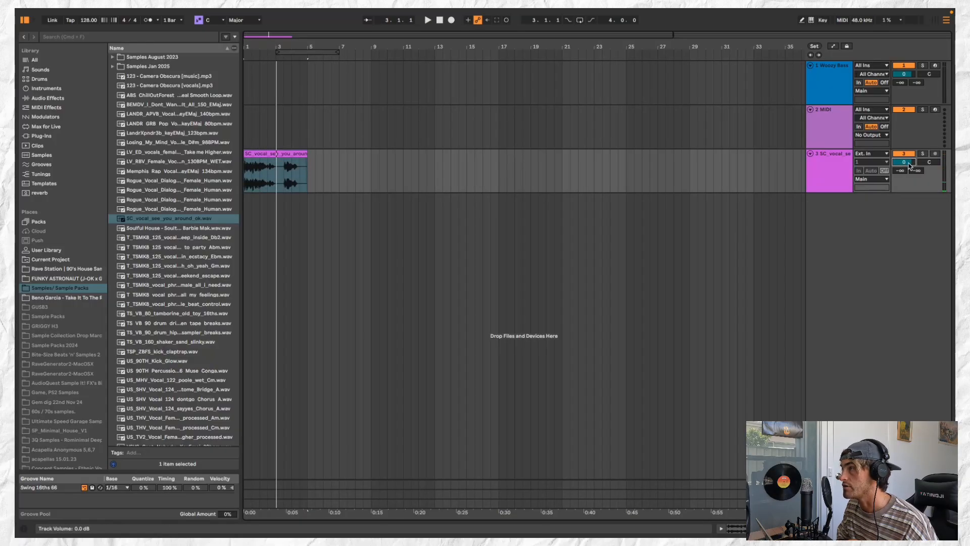
left_click(838, 163)
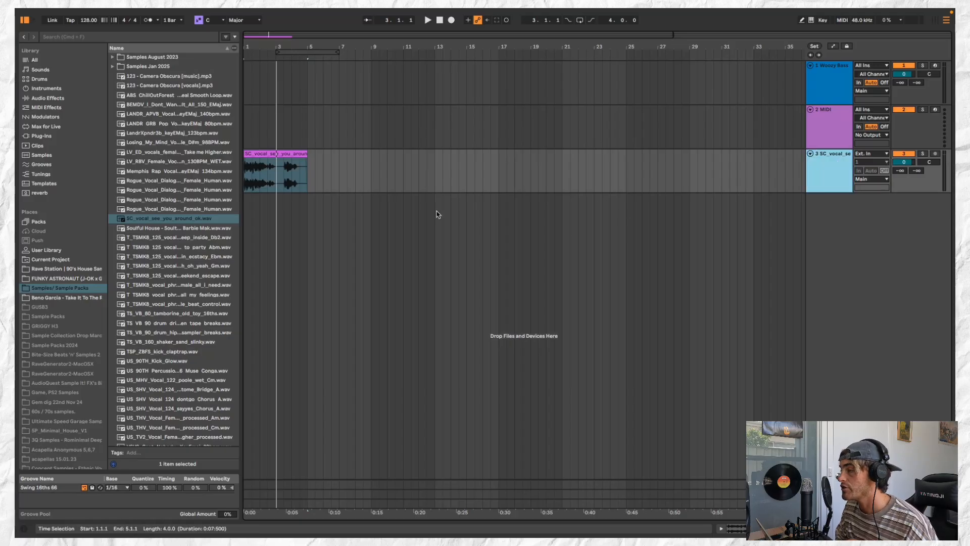
- Return the browser to the Sounds category with its bass presets
key("minus")
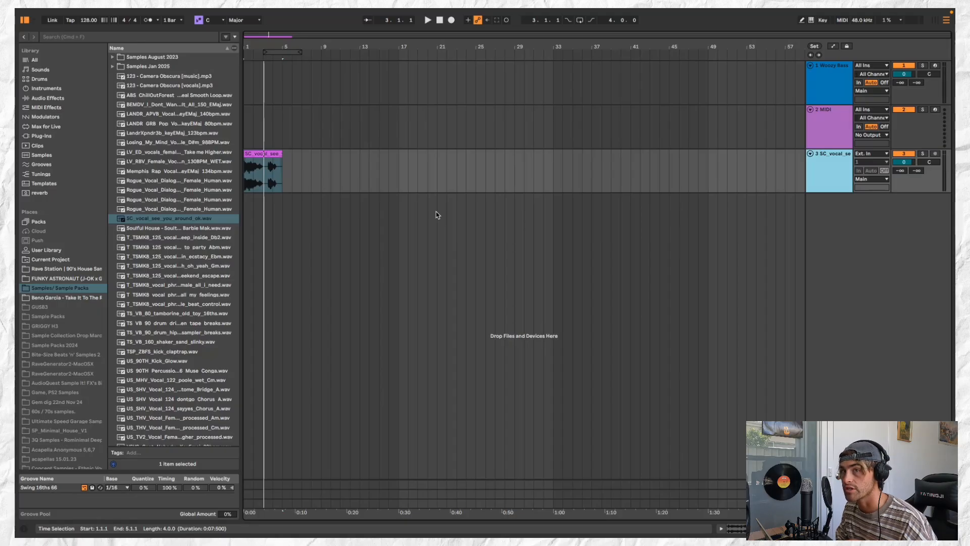
left_click(61, 70)
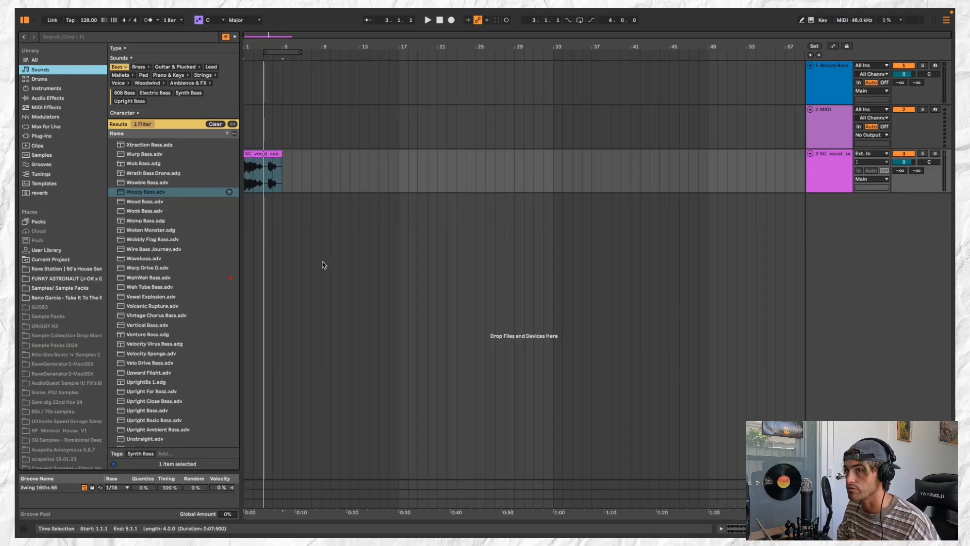
key("minus")
key("plus")
key("plus")
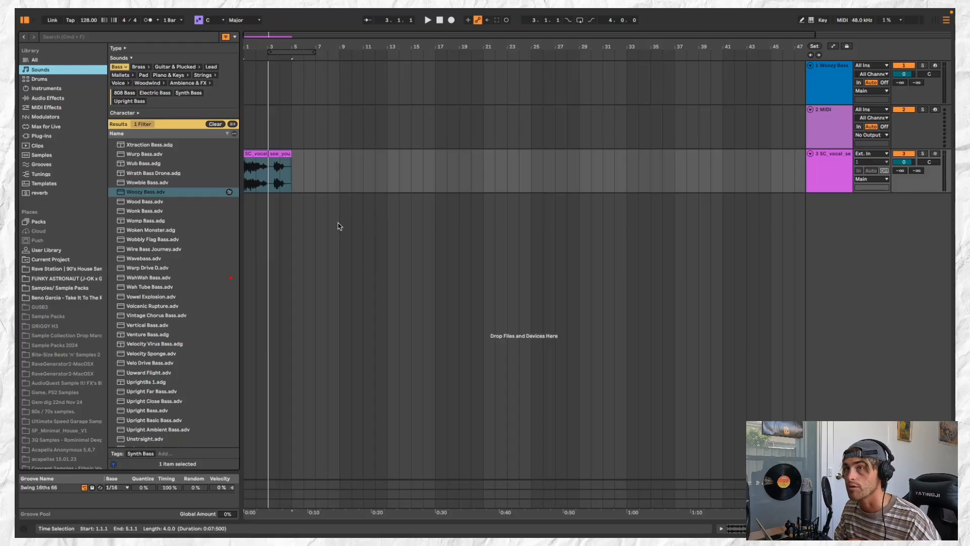
scroll(341, 224, "up", 2)
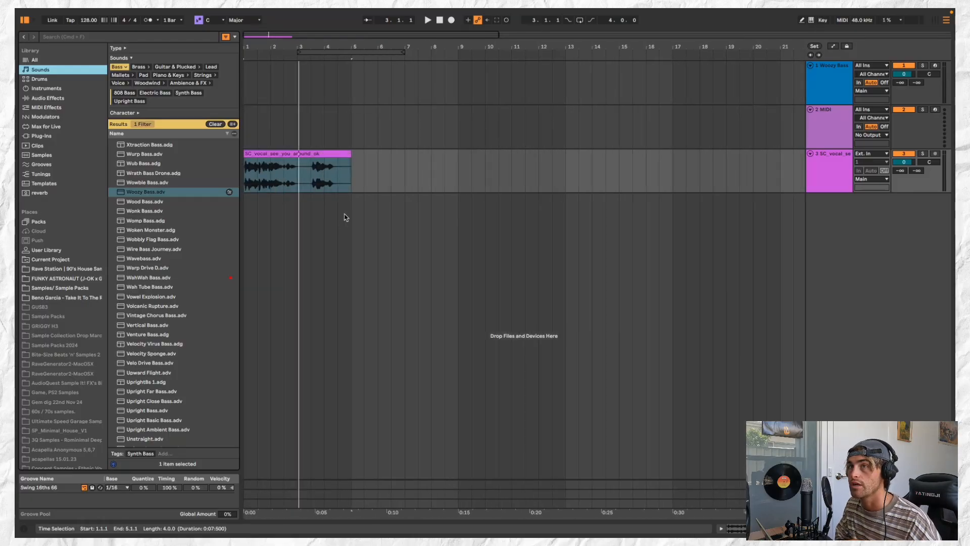
scroll(343, 221, "down", 4)
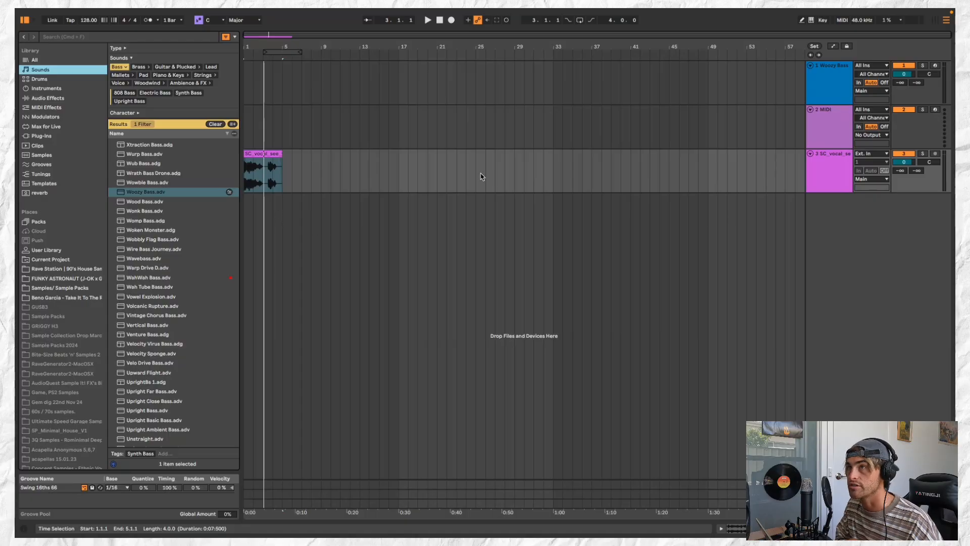
- Select the Woozy Bass track and return the playhead to position 1.1.1
left_click(823, 174)
key("Up")
key("Up")
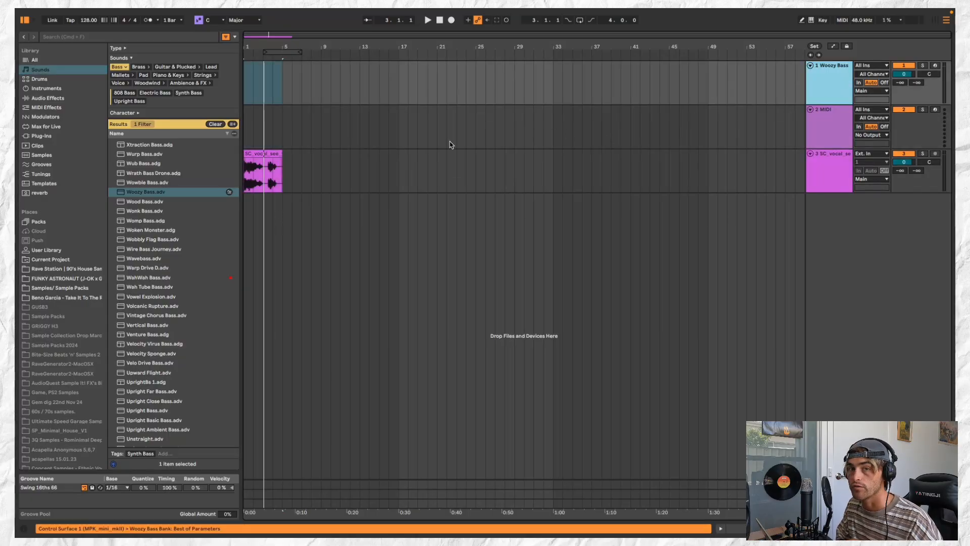
key("plus")
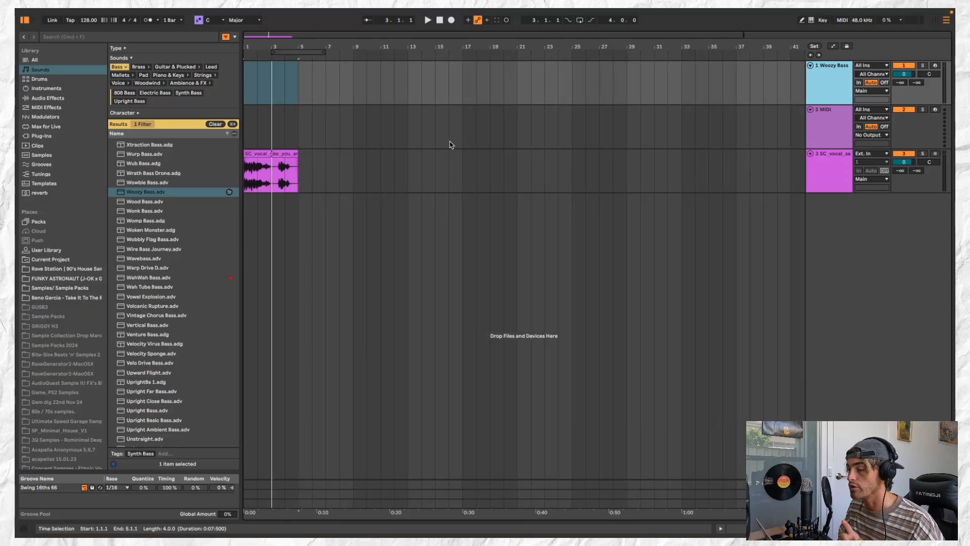
left_click(439, 21)
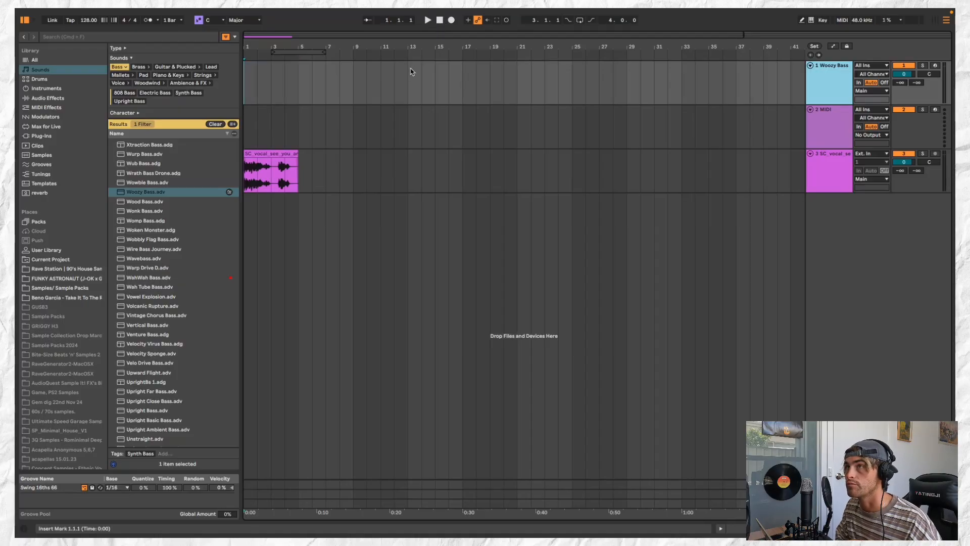
- Set the vocal clip's warp mode to Complex while it plays, and stop playback
left_click(428, 21)
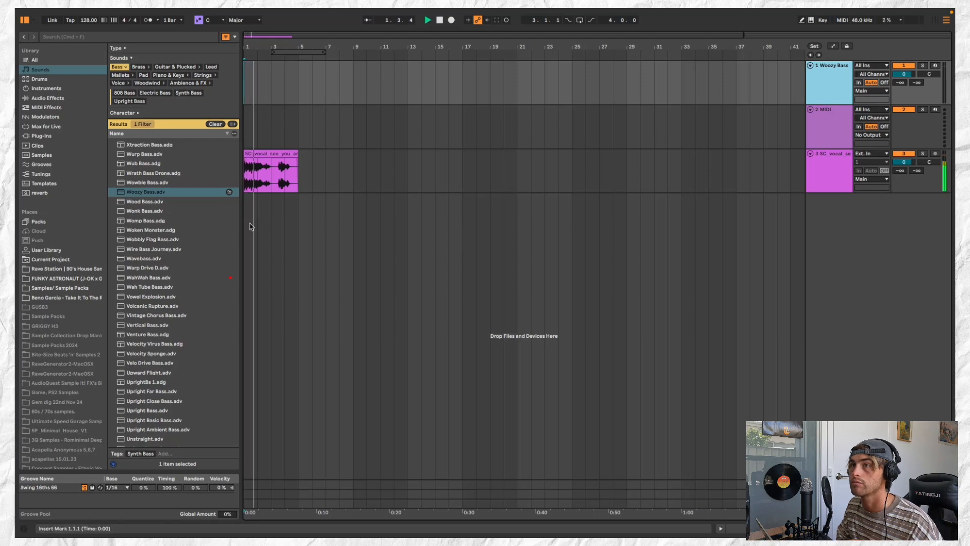
double_click(276, 154)
left_click(250, 438)
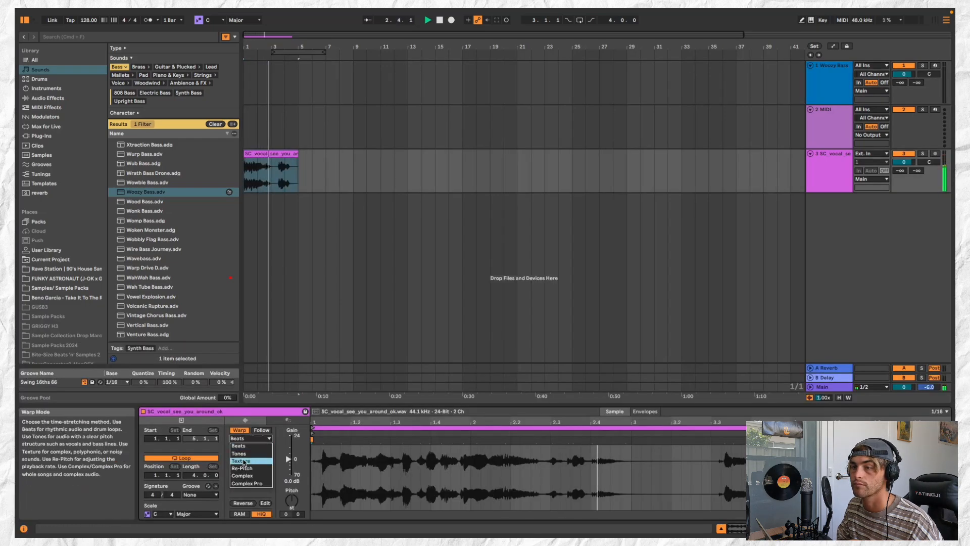
left_click(250, 477)
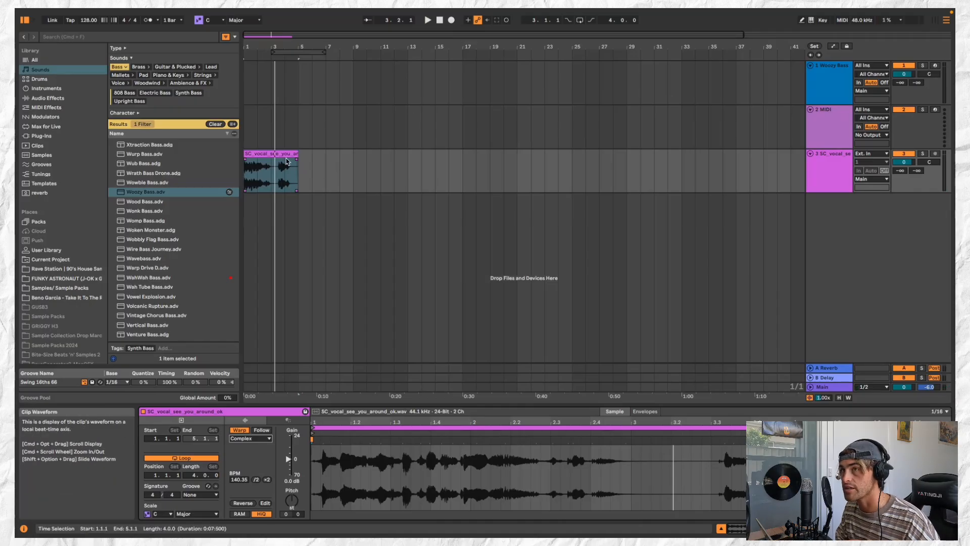
left_click(443, 21)
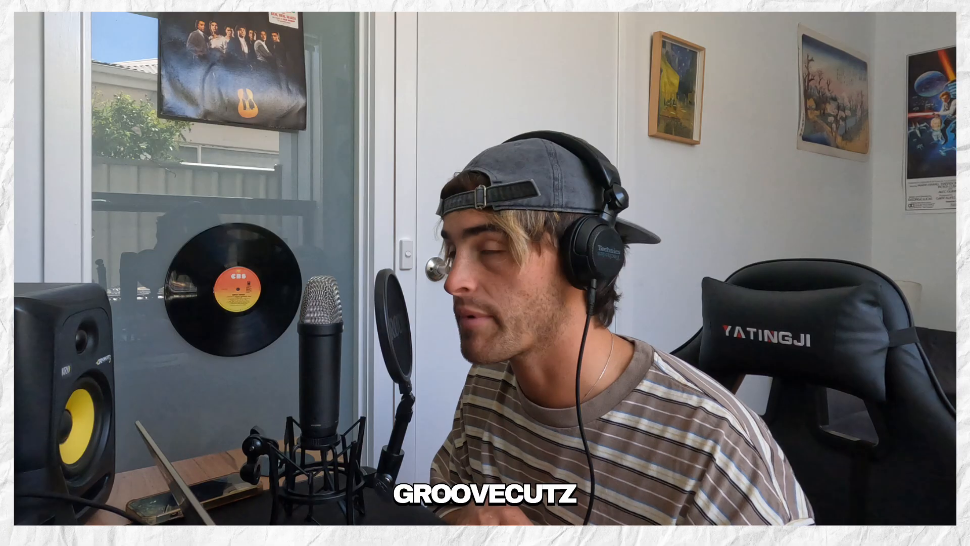